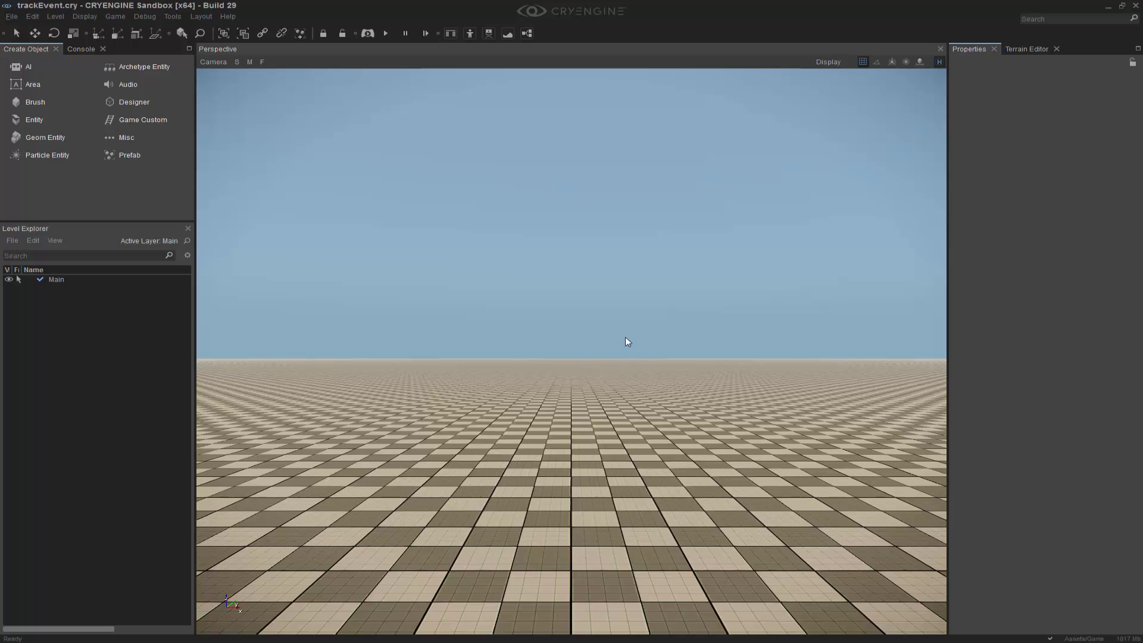
Place a Light entity on the checkered ground in the middle of the view and raise it to a height of 36
right_drag(625, 337, 619, 381)
scroll(571, 452, down, 5)
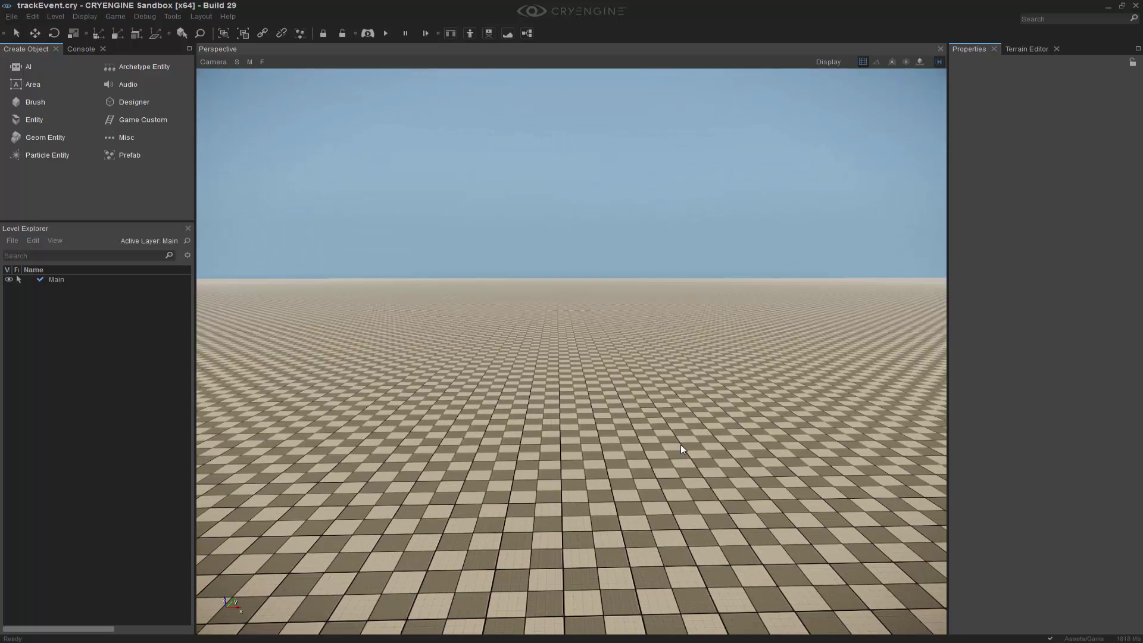
click(41, 122)
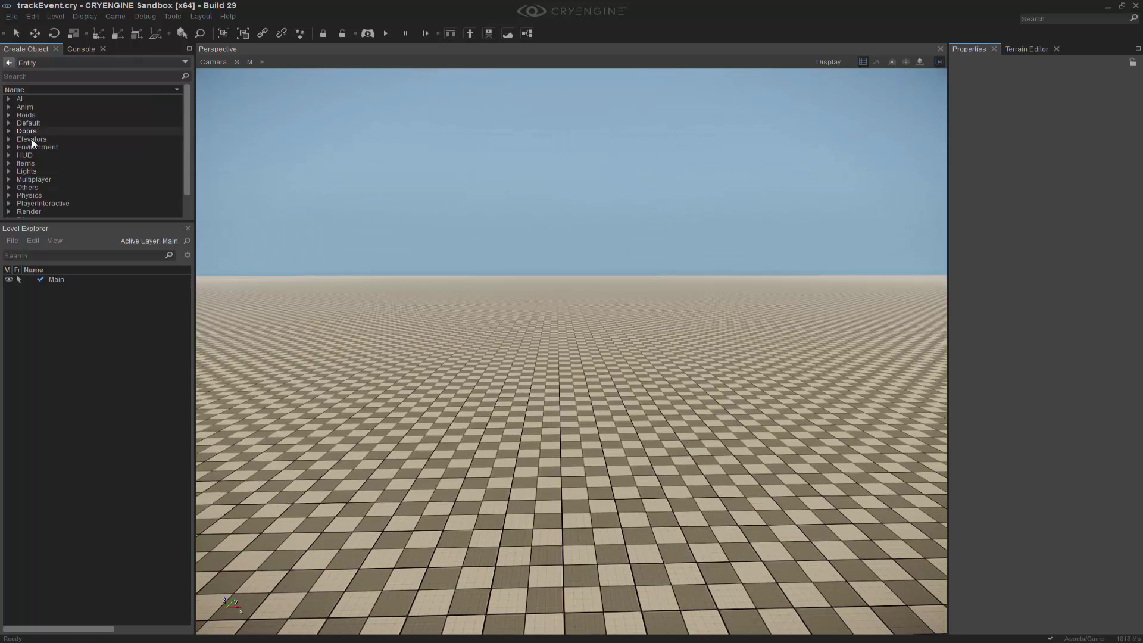
click(9, 171)
drag(35, 187, 577, 437)
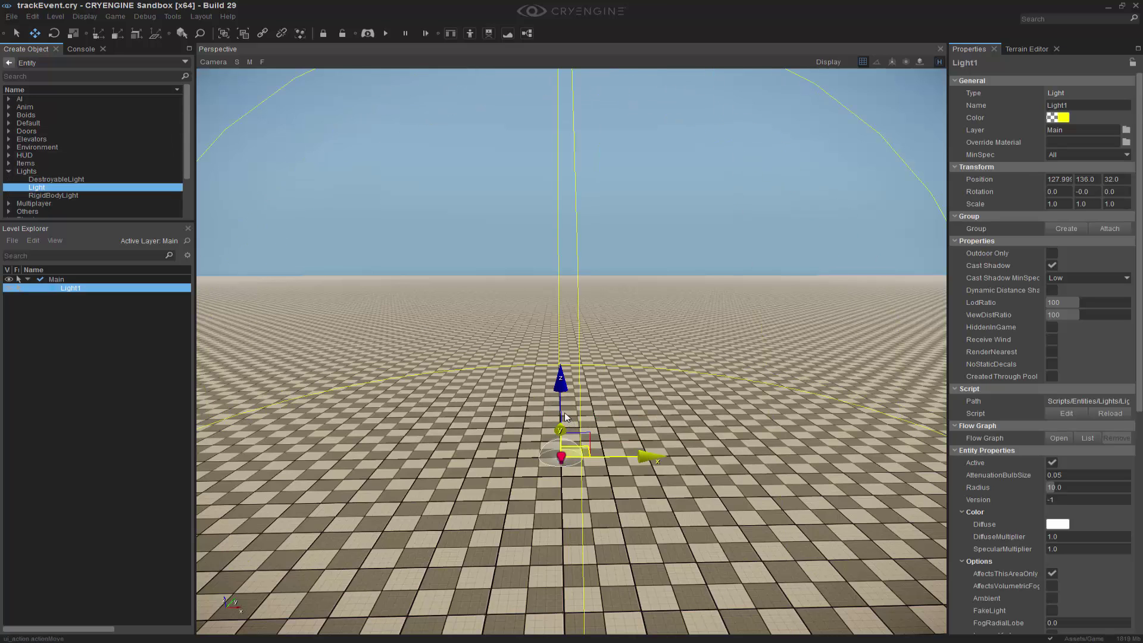
drag(542, 316, 541, 157)
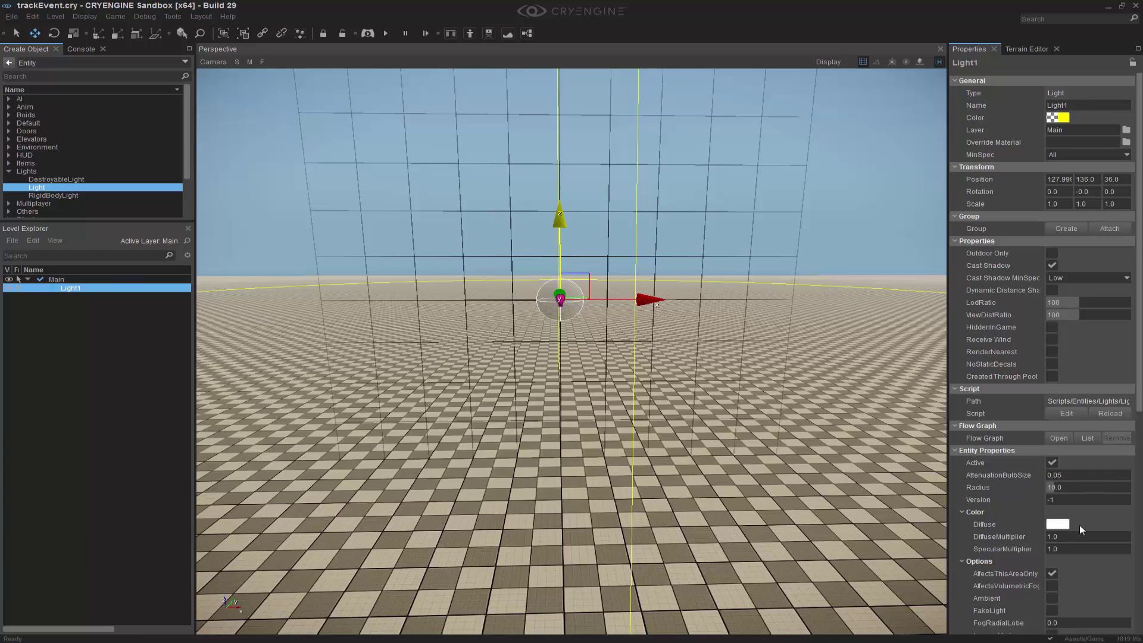
Set the light's DiffuseMultiplier to 500
click(1068, 537)
text(500)
key(Return)
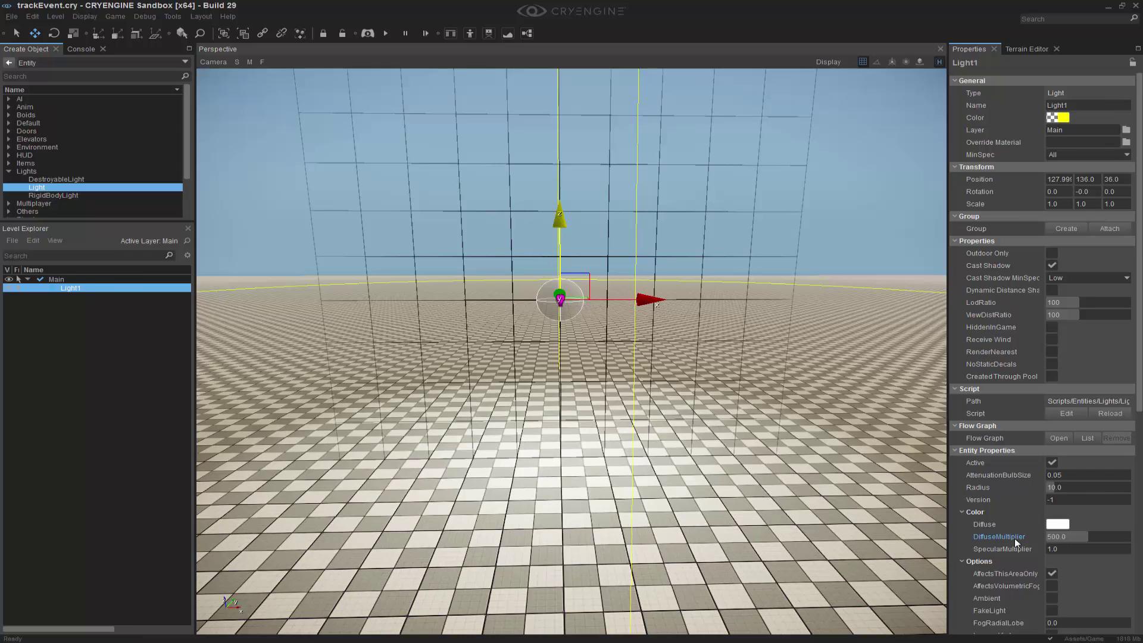
Set the light's diffuse color to bright green (#22ff00), accept it and deselect the light
click(1057, 524)
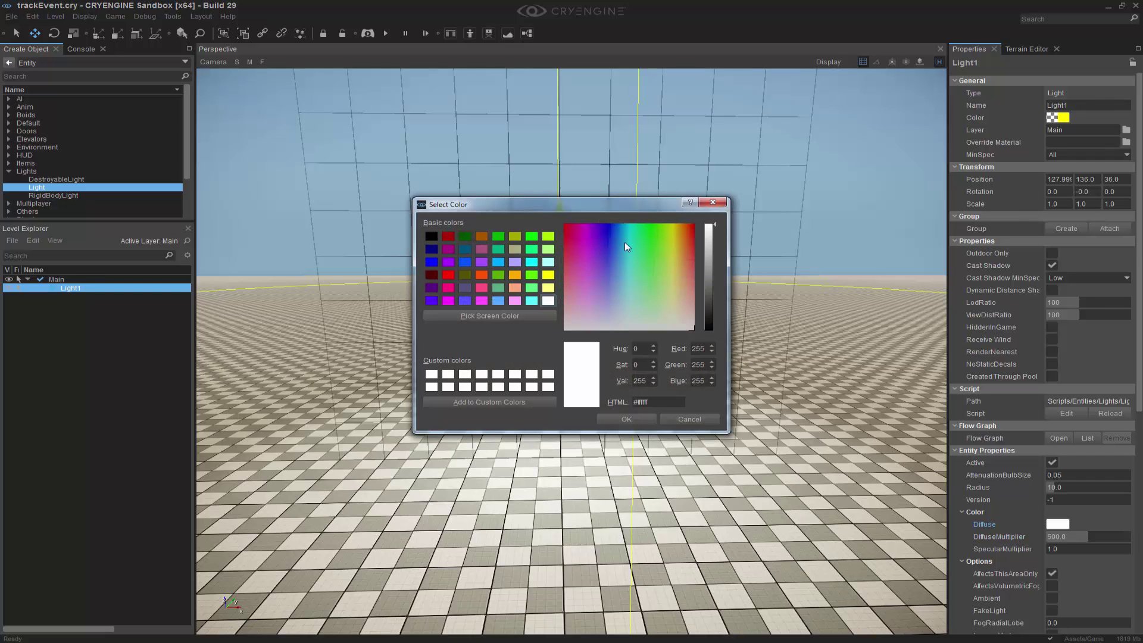
click(644, 228)
click(653, 224)
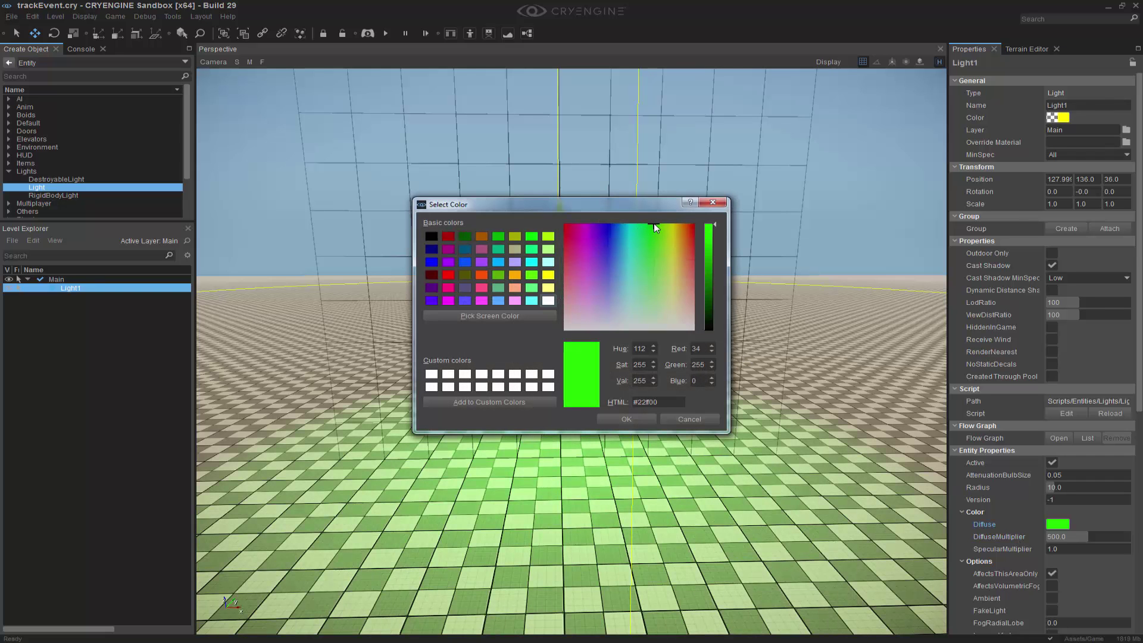
click(633, 417)
scroll(705, 467, down, 5)
click(764, 476)
Place a FlowgraphEntity from the Default entity category into the level near the light
right_drag(765, 476, 600, 357)
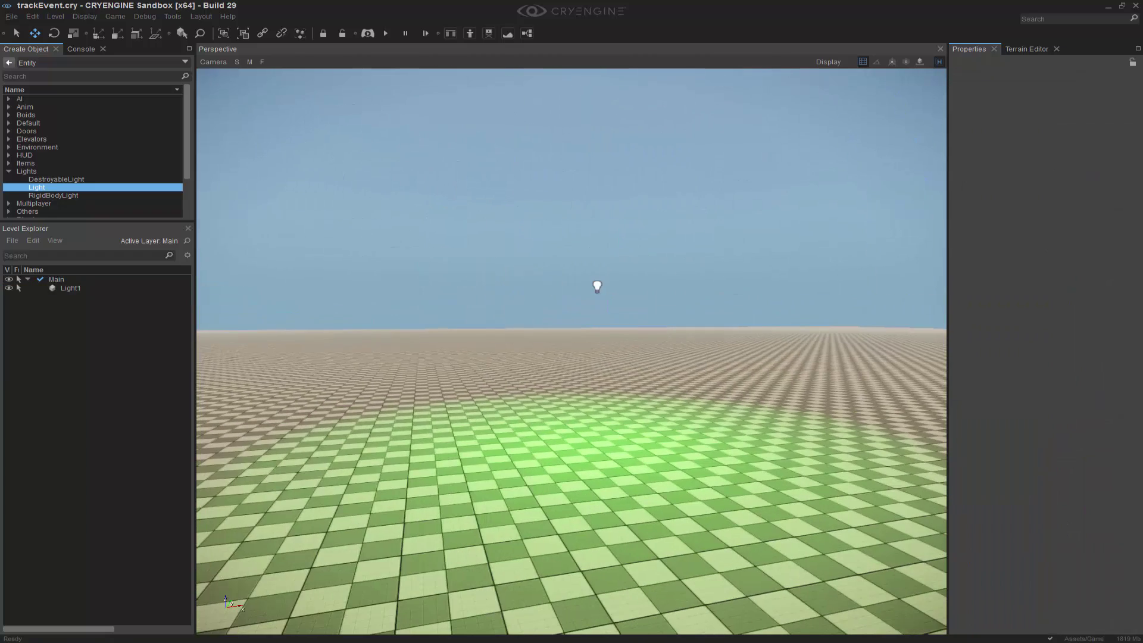
scroll(803, 338, down, 1)
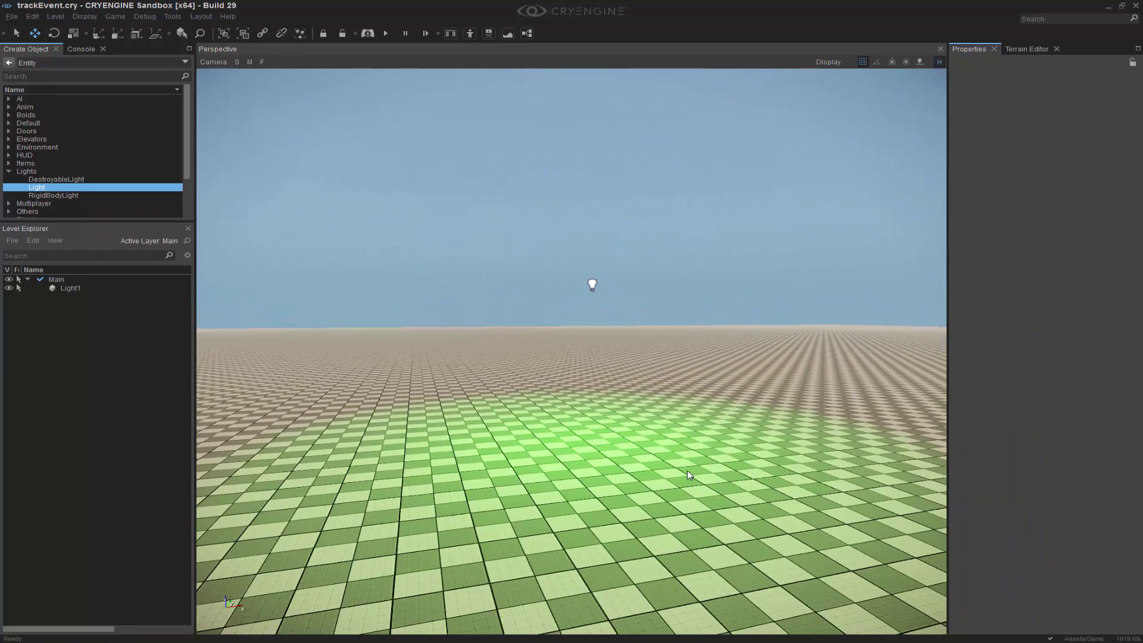
right_drag(748, 375, 766, 410)
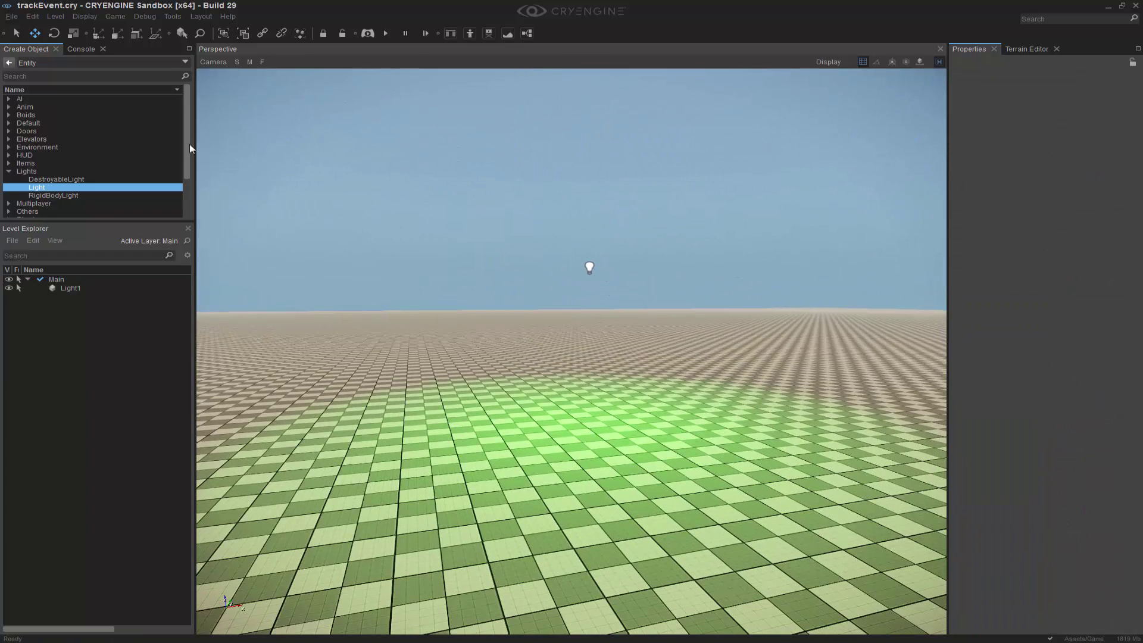
click(62, 124)
double_click(28, 124)
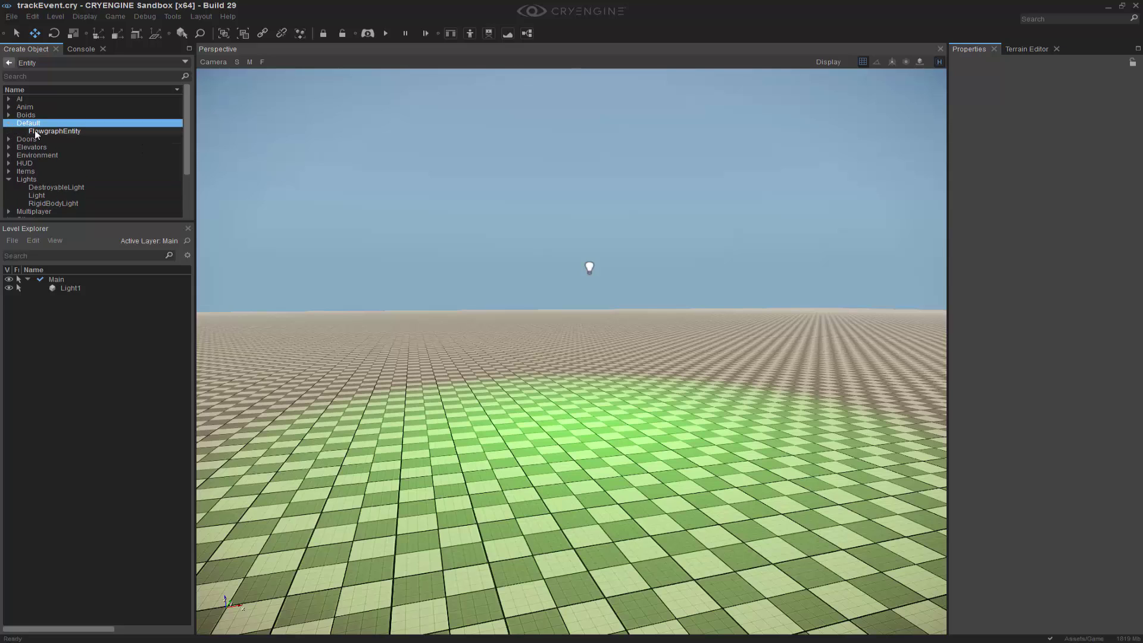
click(33, 131)
click(564, 449)
Toggle snapping to geometry and move the flowgraph entity onto the ground near the light, at position 127, 136, 32
click(920, 62)
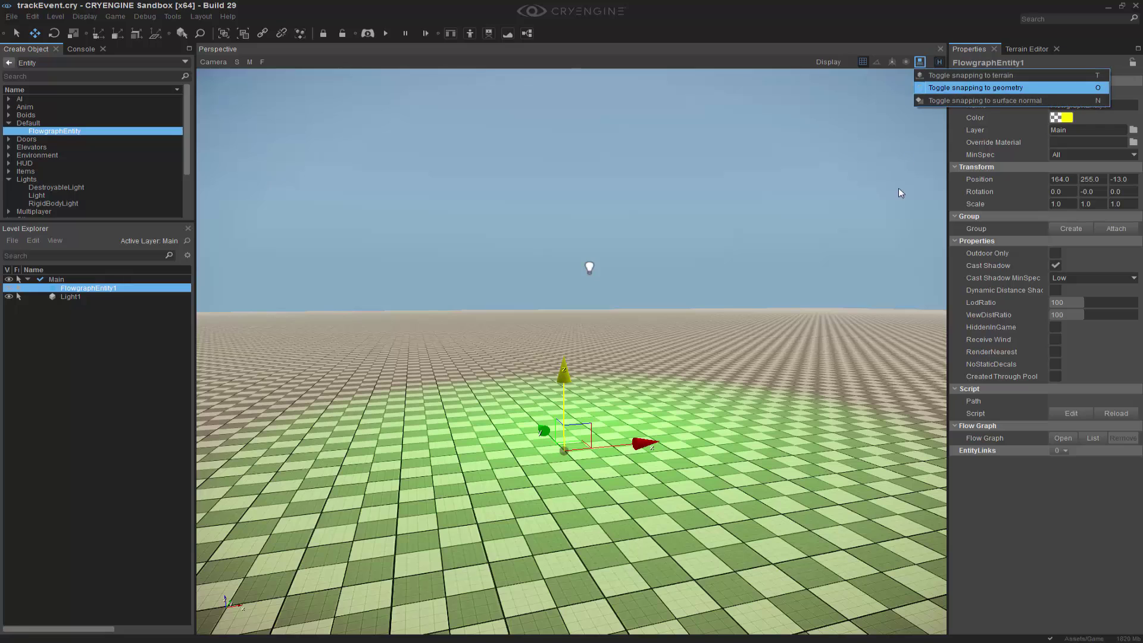
right_drag(601, 491, 558, 498)
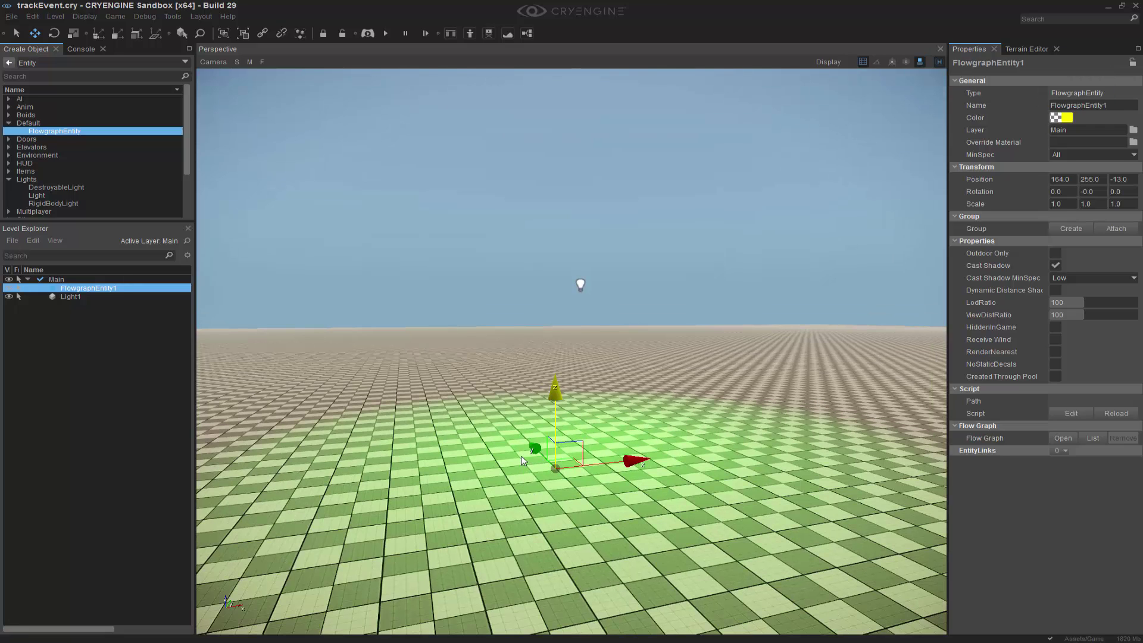
drag(520, 456, 649, 476)
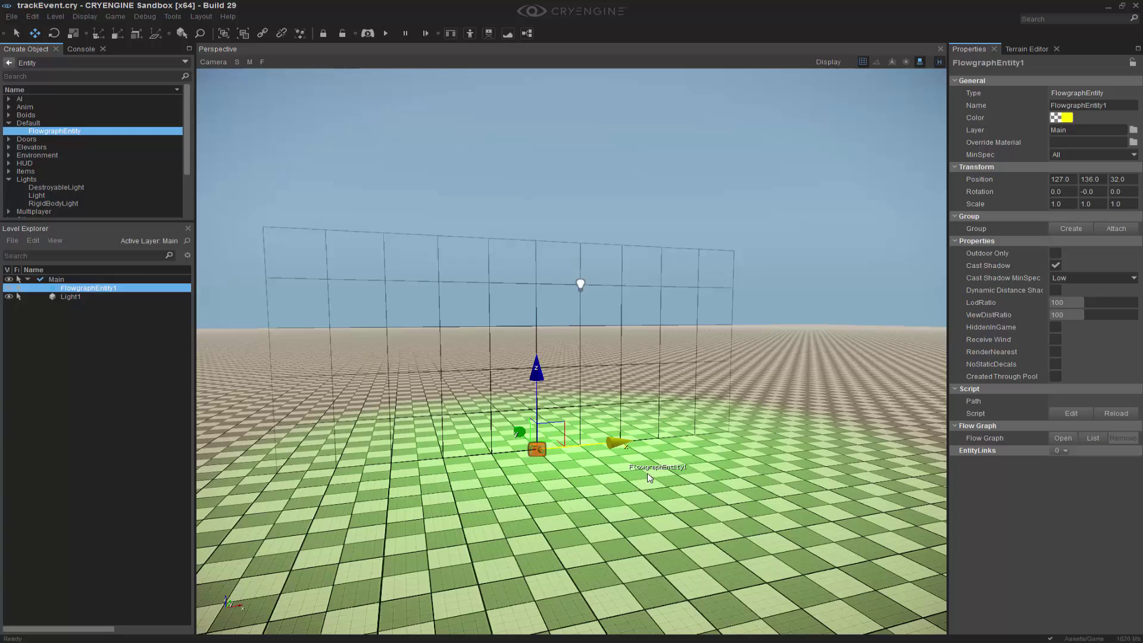
Create a flow graph for the flowgraph entity with the group name track_FG, then deselect the entity
right_click(537, 449)
click(573, 455)
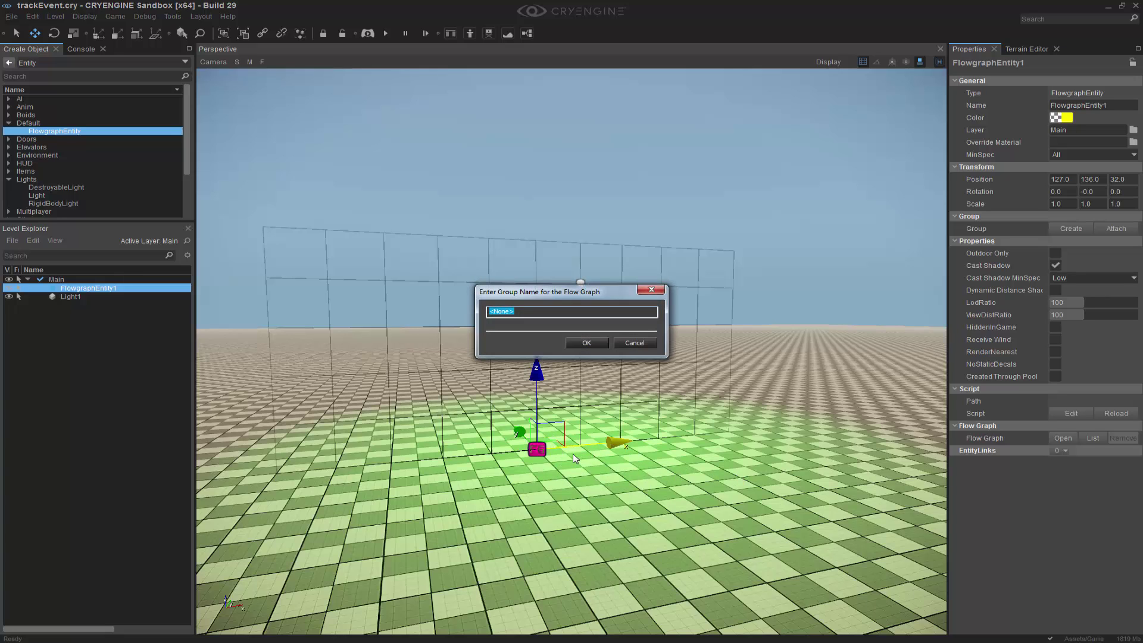
text(track_FG)
click(586, 343)
click(809, 466)
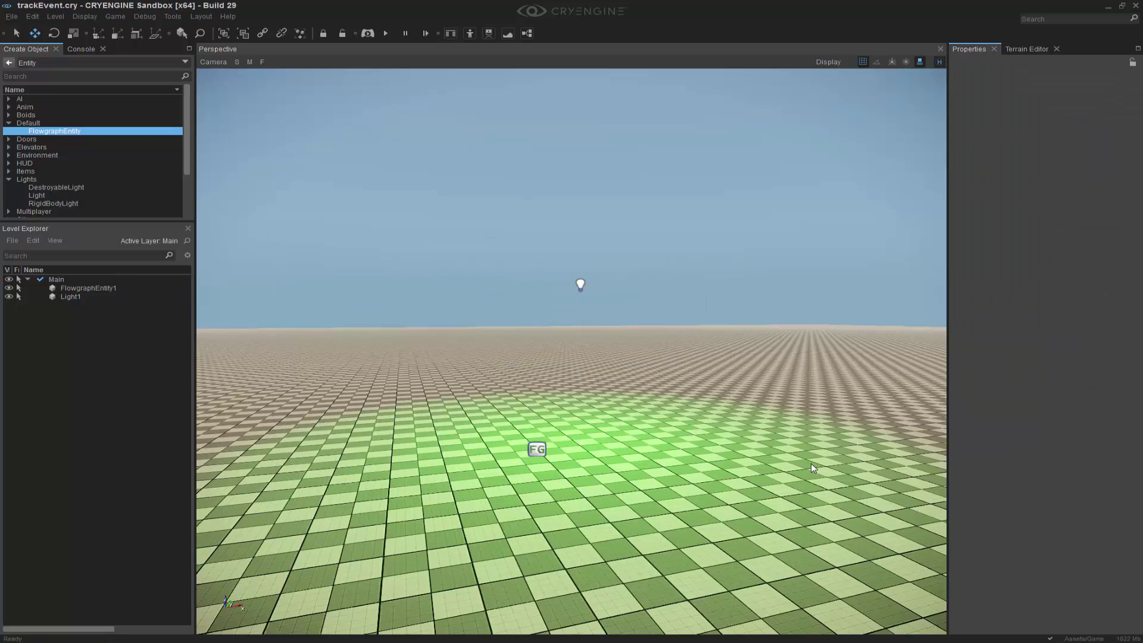
Open the Track View editor below the perspective viewport and enlarge the viewport above it
drag(551, 245, 724, 354)
right_drag(726, 359, 727, 353)
click(173, 17)
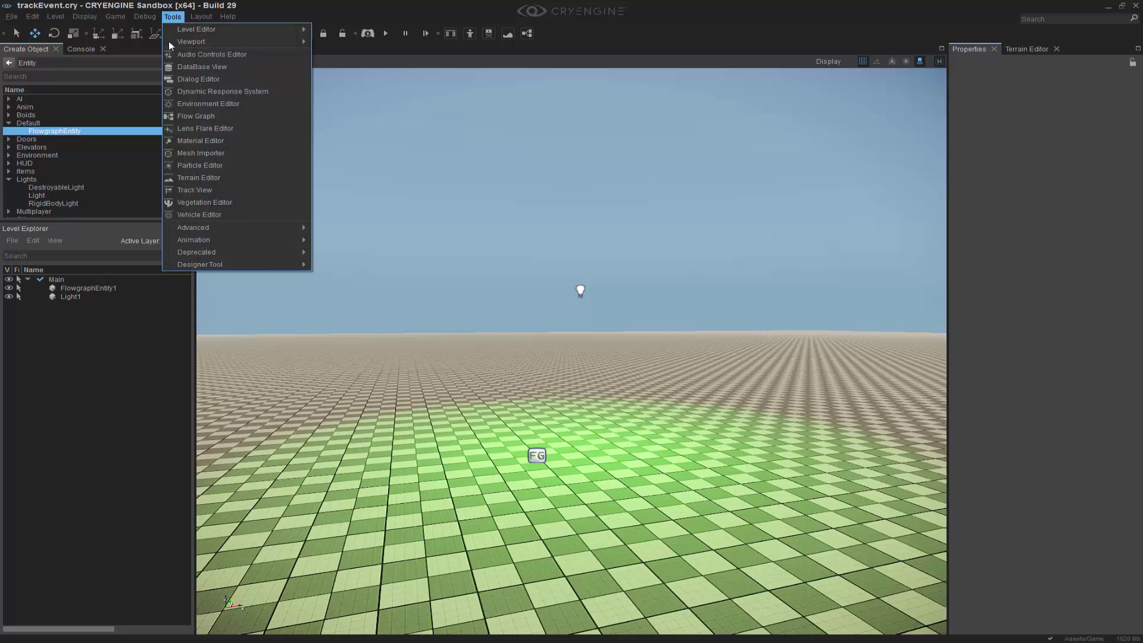
click(232, 191)
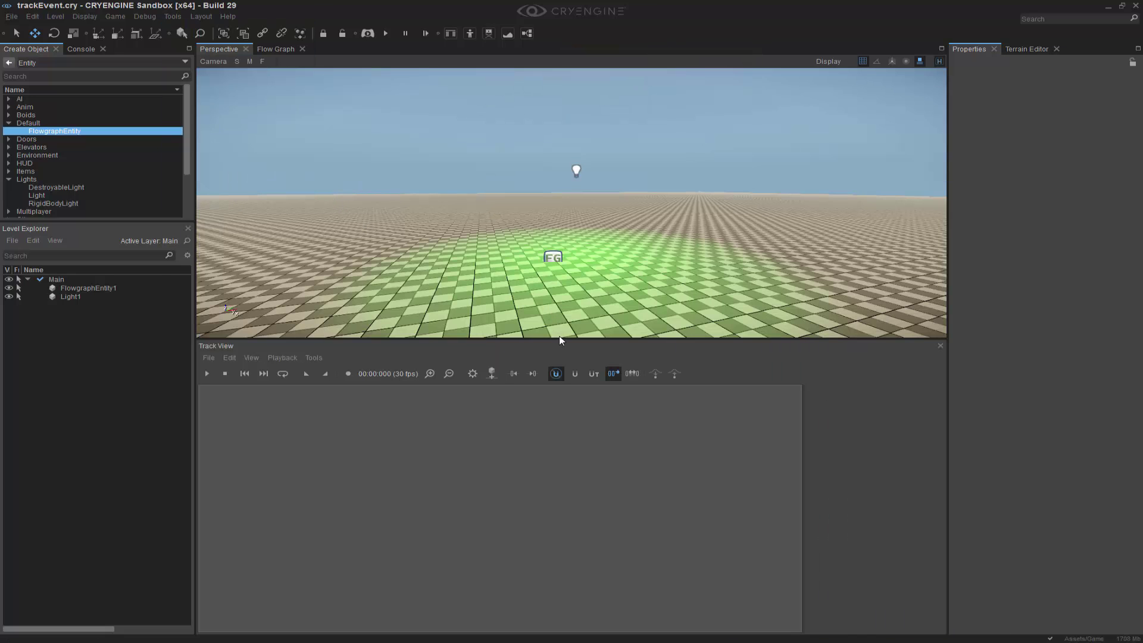
drag(566, 340, 584, 405)
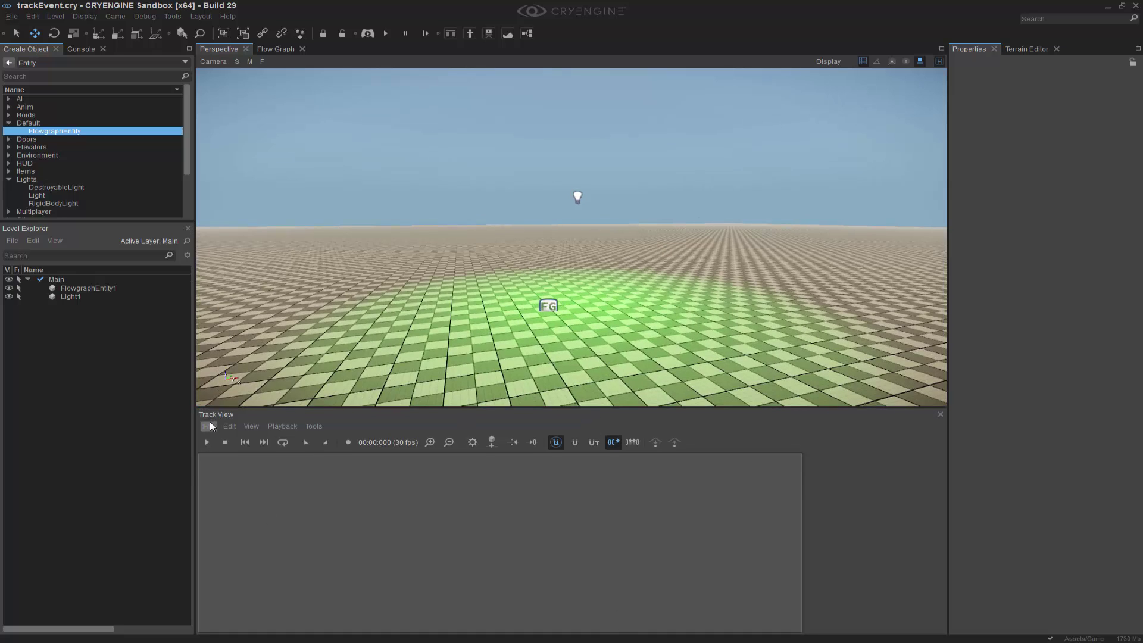
Create a new Track View sequence named trackEvent_SEQ
click(209, 427)
click(222, 434)
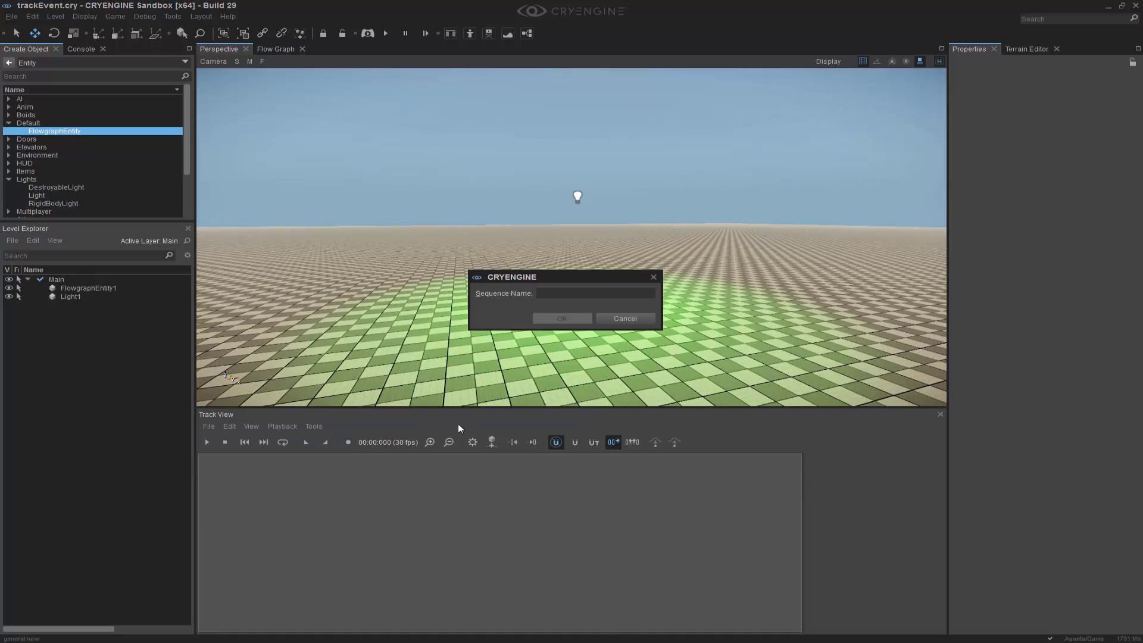
text(trackEvent_SEQ)
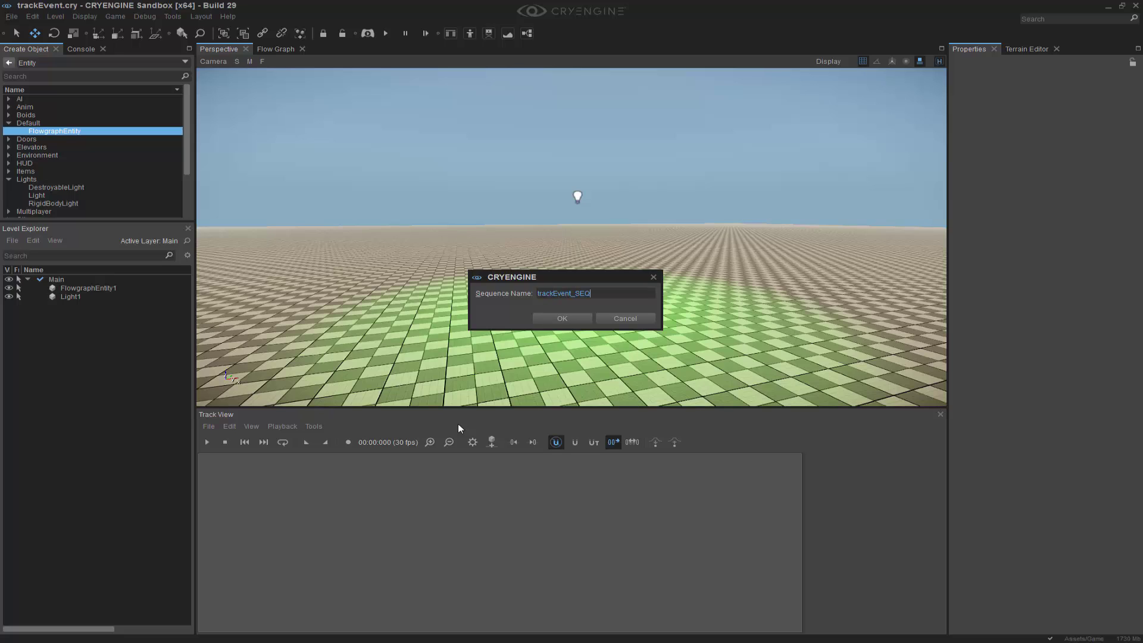
click(577, 317)
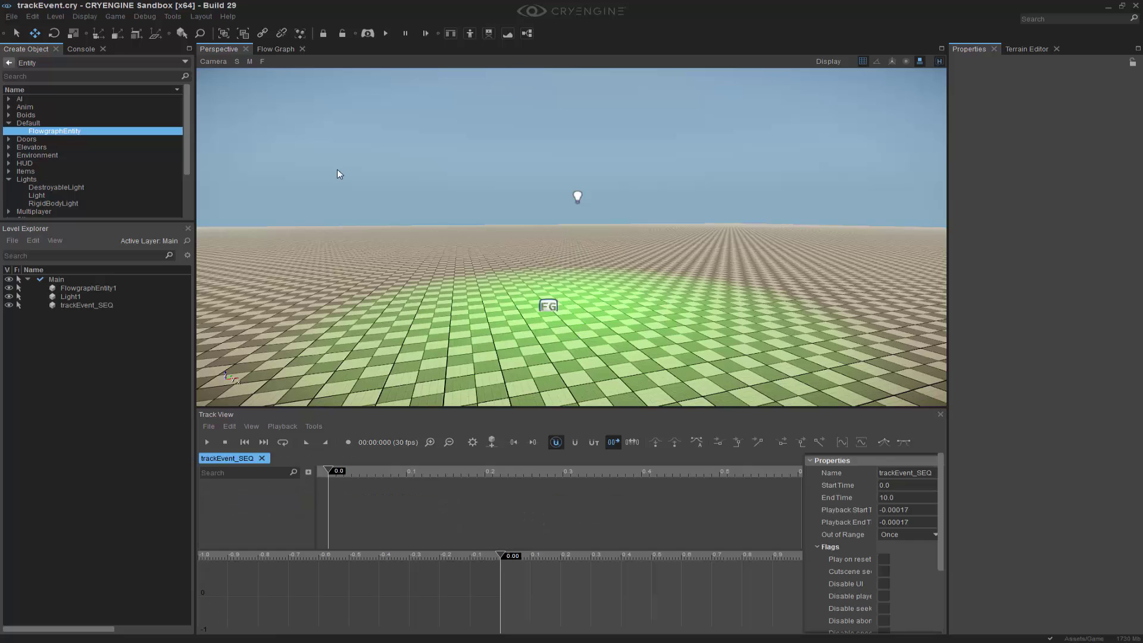
Enlarge the sequence's dopesheet over the curve editor and frame the timeline from 0 to about 9 seconds
drag(578, 549, 573, 598)
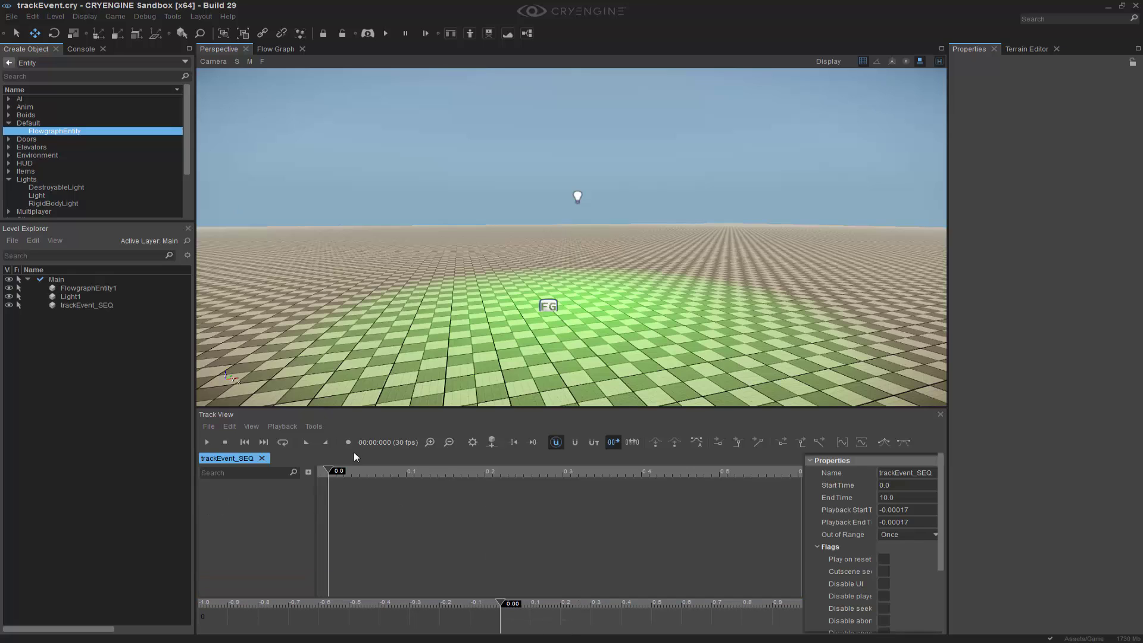
click(440, 512)
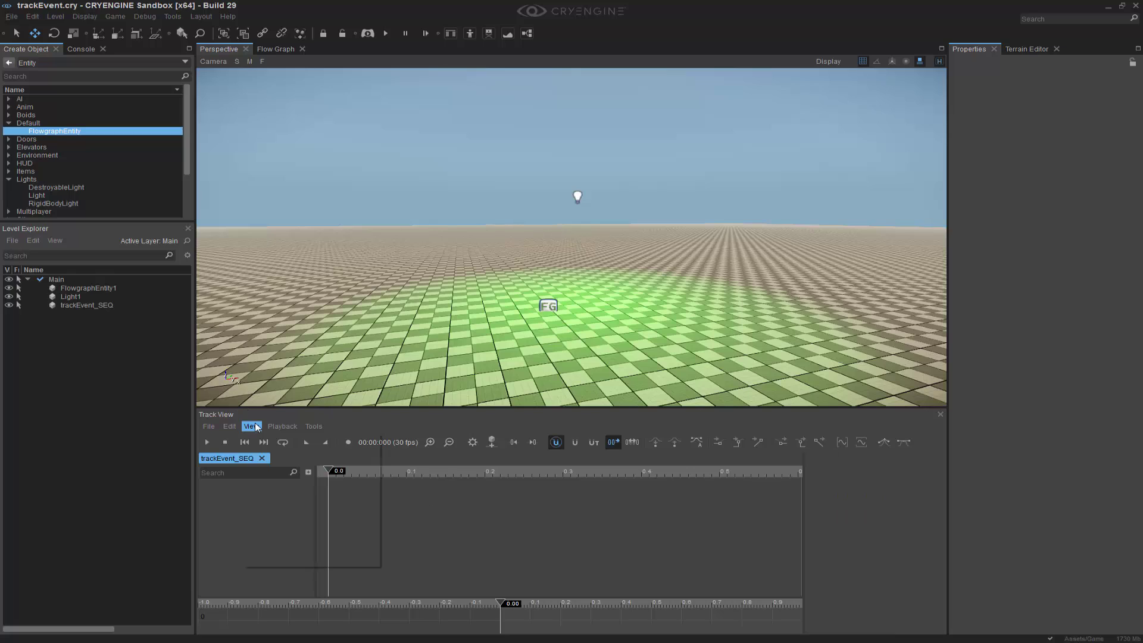
click(251, 426)
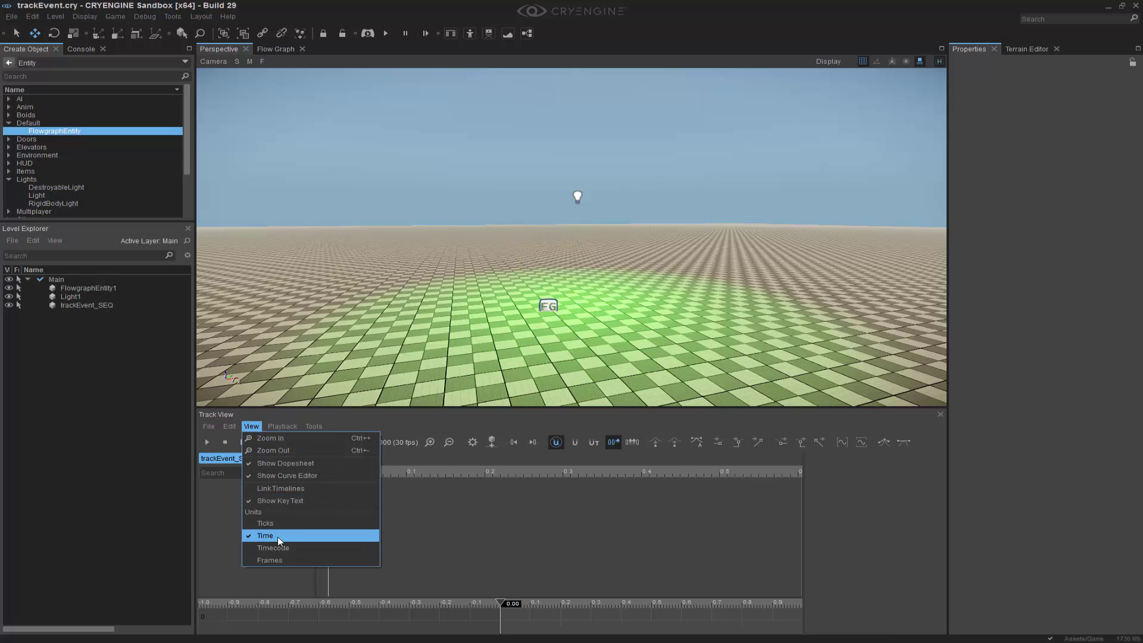
click(554, 534)
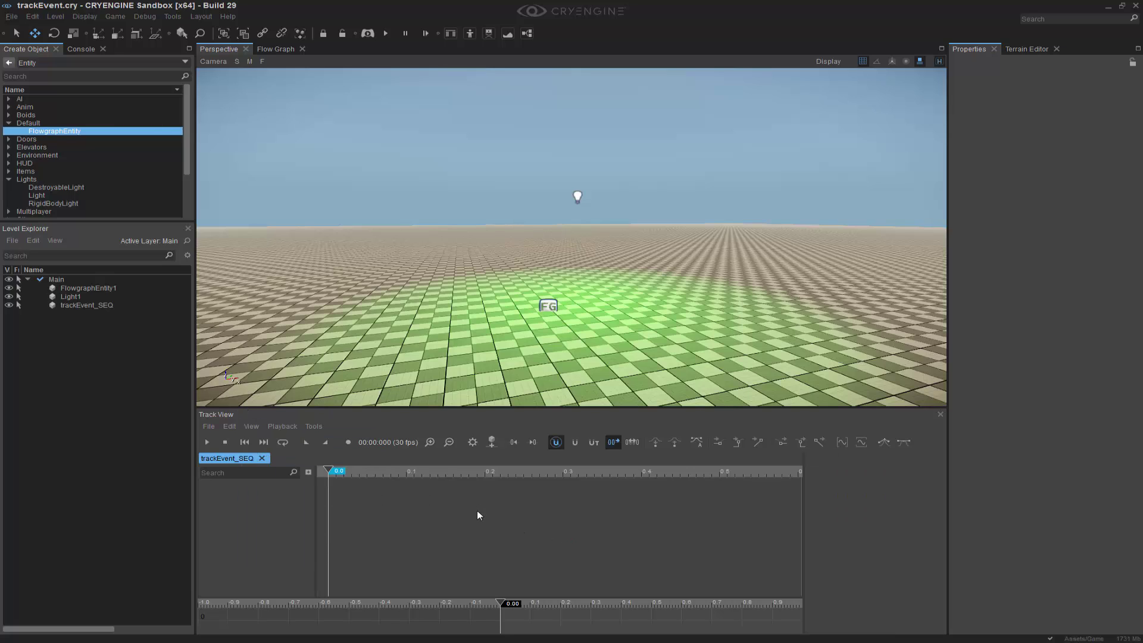
middle_drag(477, 511, 580, 511)
scroll(577, 511, down, 5)
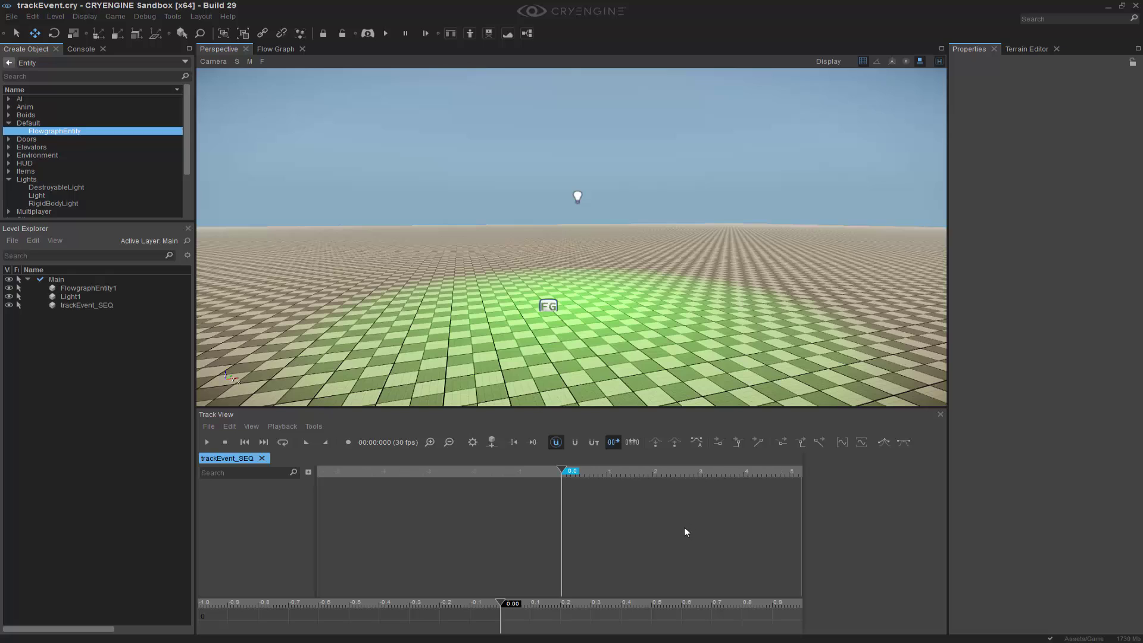
middle_drag(688, 529, 522, 537)
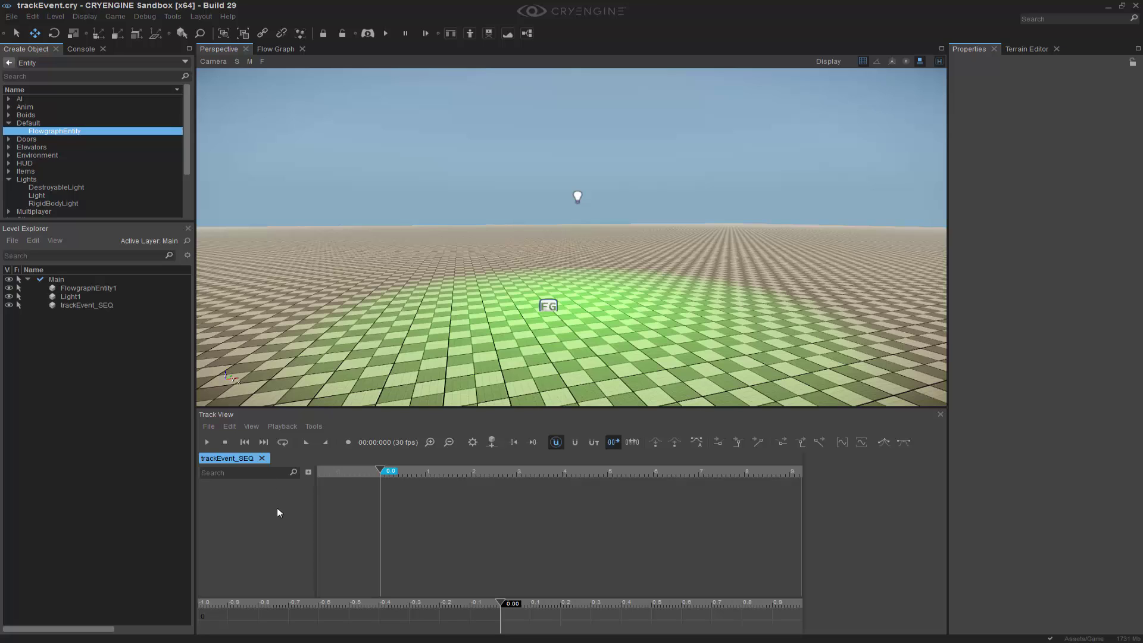
Create a new track event named trackEvent_TUT for the sequence
click(229, 427)
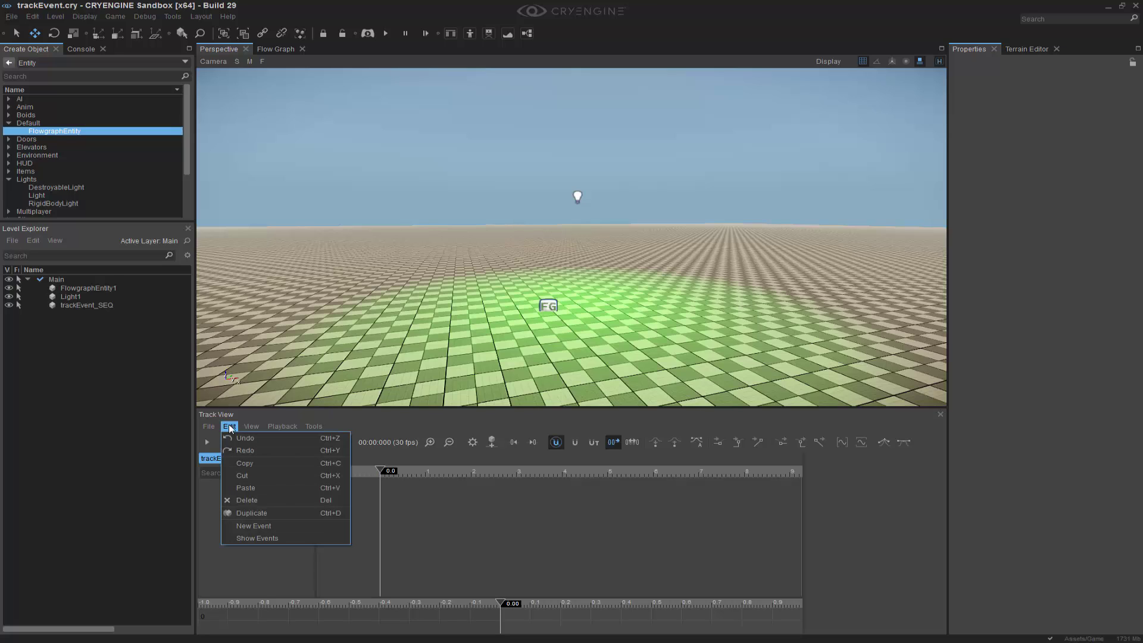
click(265, 527)
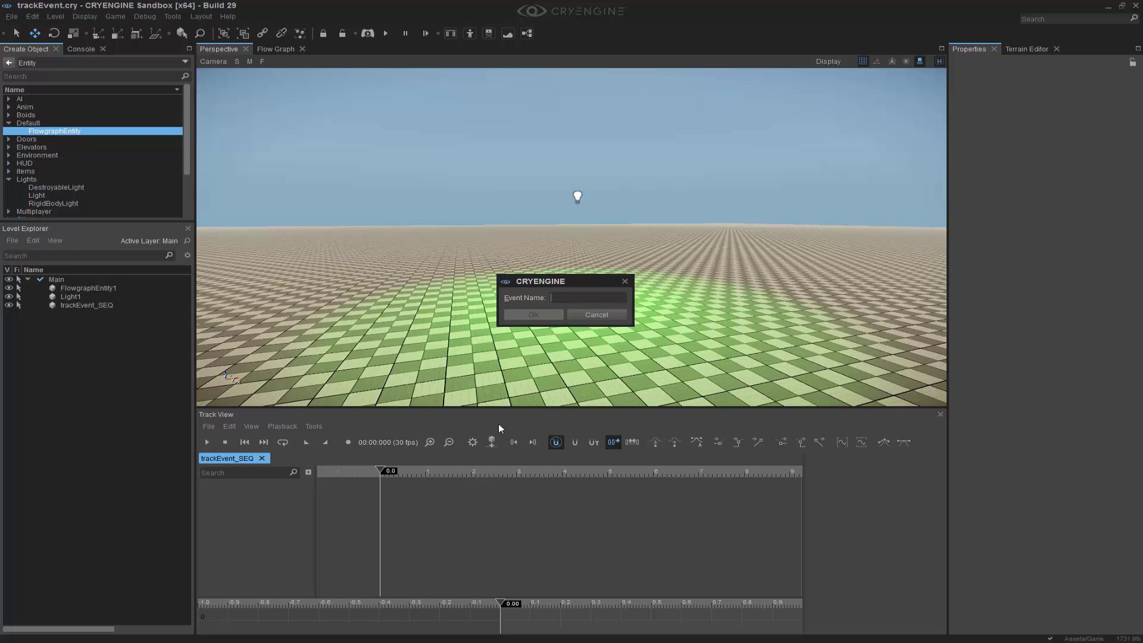
text(trackEvent_TUT)
click(534, 314)
Add an Event node to the trackEvent_SEQ sequence
right_click(224, 509)
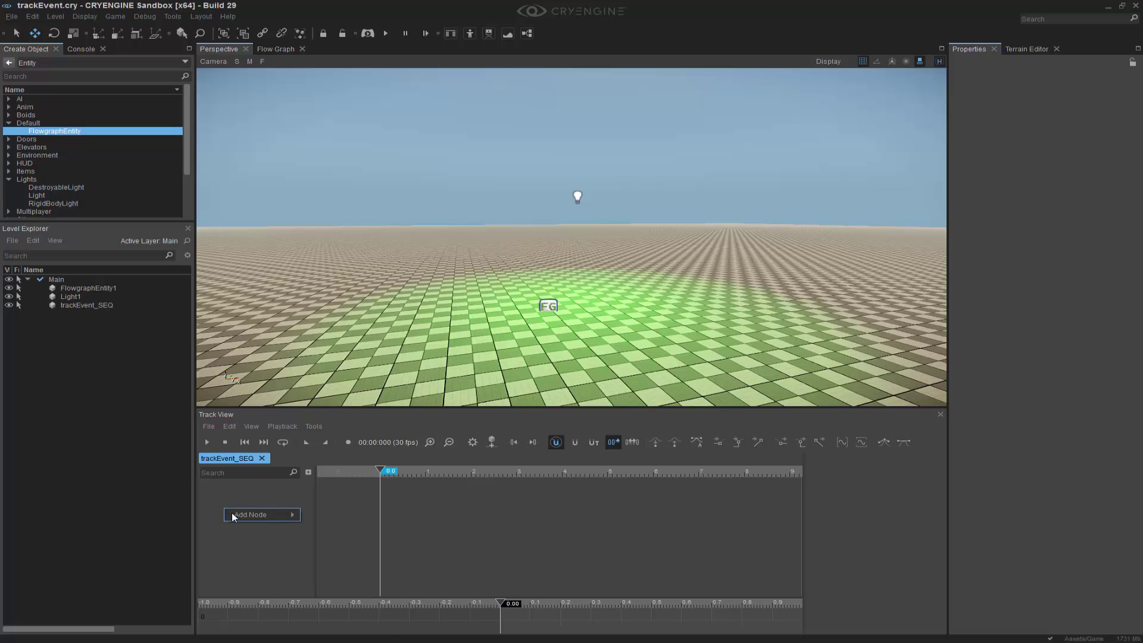
mouse_move(248, 514)
click(305, 525)
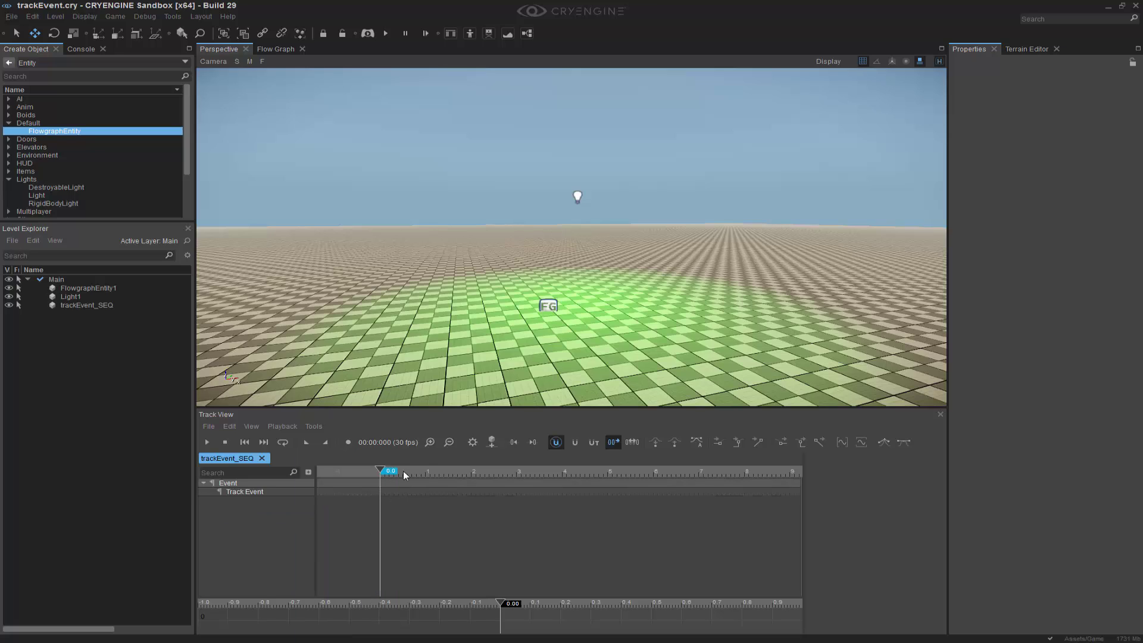
Add a key to the Track Event track and set its time to 3.0
drag(403, 471, 409, 499)
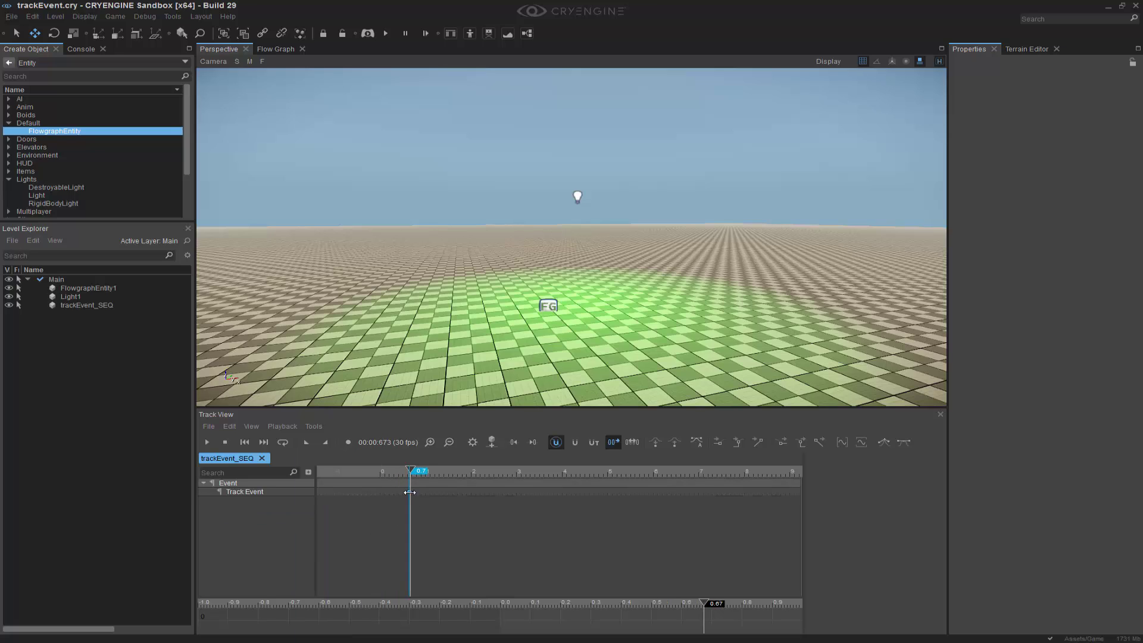
double_click(409, 491)
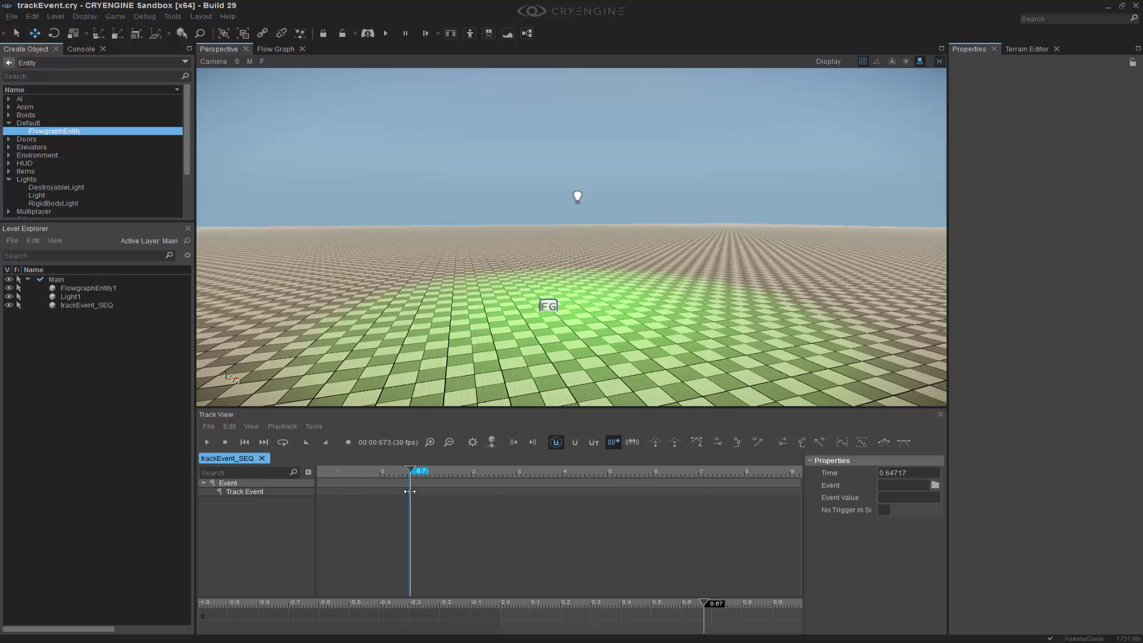
click(906, 474)
text(3.0)
key(Return)
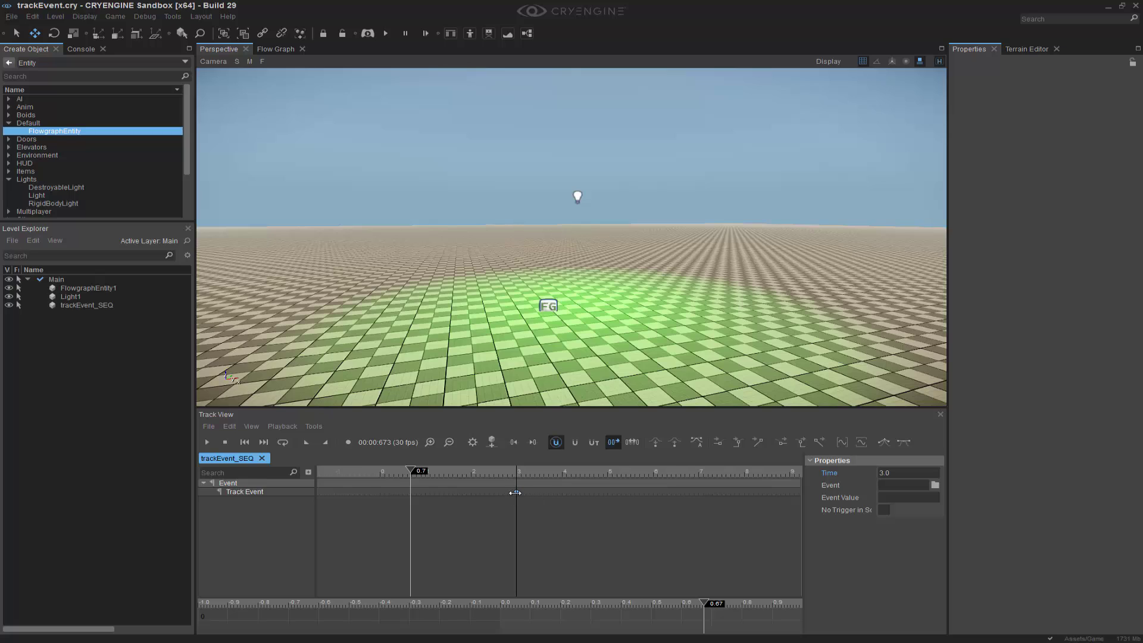
Assign the trackEvent_TUT event to the 3.0 key and set its event value to 1
click(936, 486)
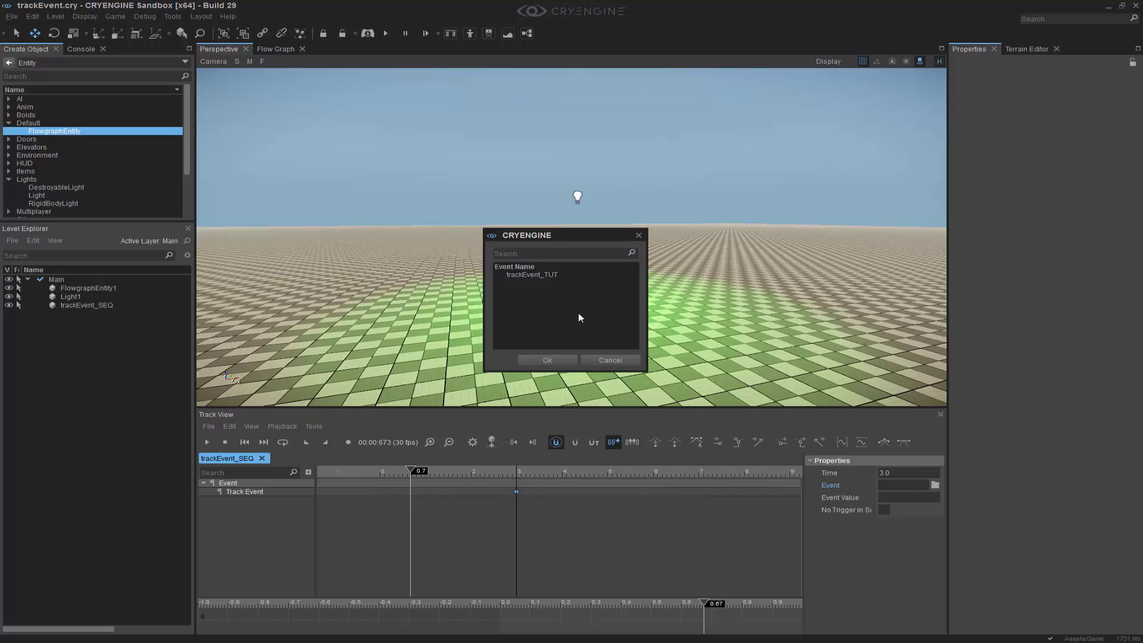
click(540, 273)
click(555, 361)
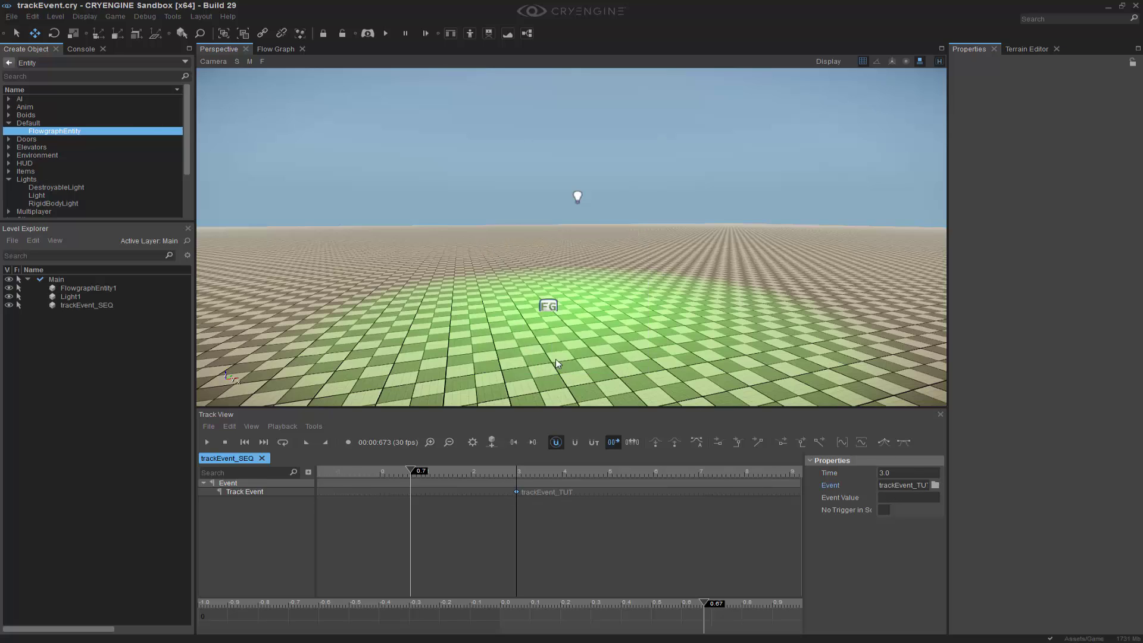
click(895, 500)
text(1)
click(622, 545)
Scrub the sequence's playhead to about 3 seconds, return it to before the start, and close Track View
drag(411, 471, 518, 478)
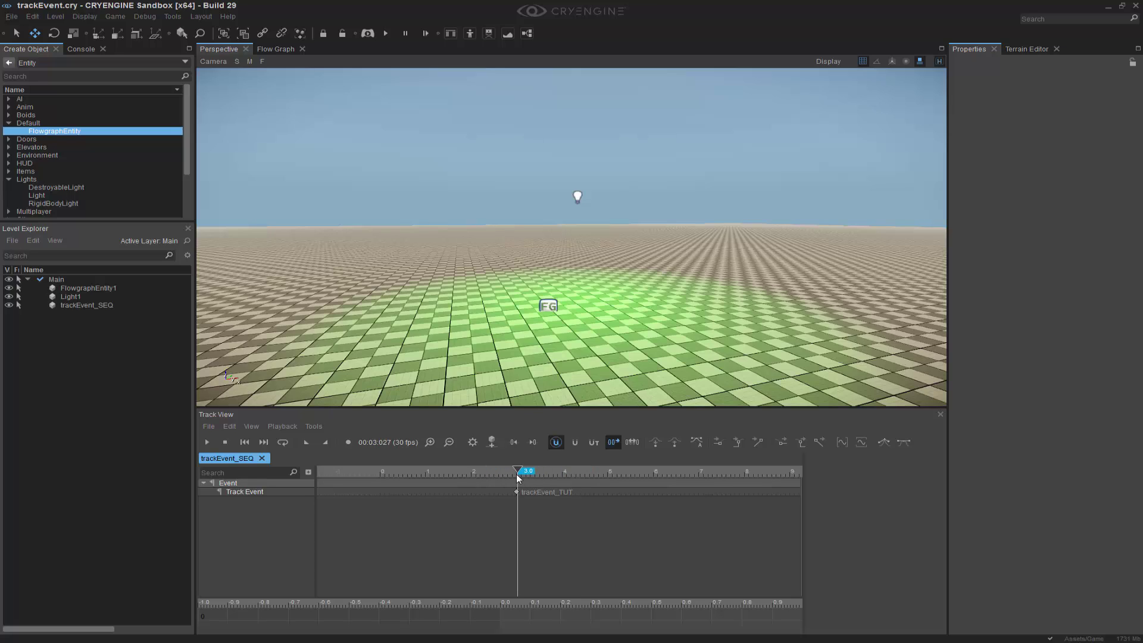
click(343, 474)
right_drag(679, 298, 709, 333)
click(940, 414)
Add an Animations:PlaySequence node to the FlowgraphEntity1 flow graph
click(273, 49)
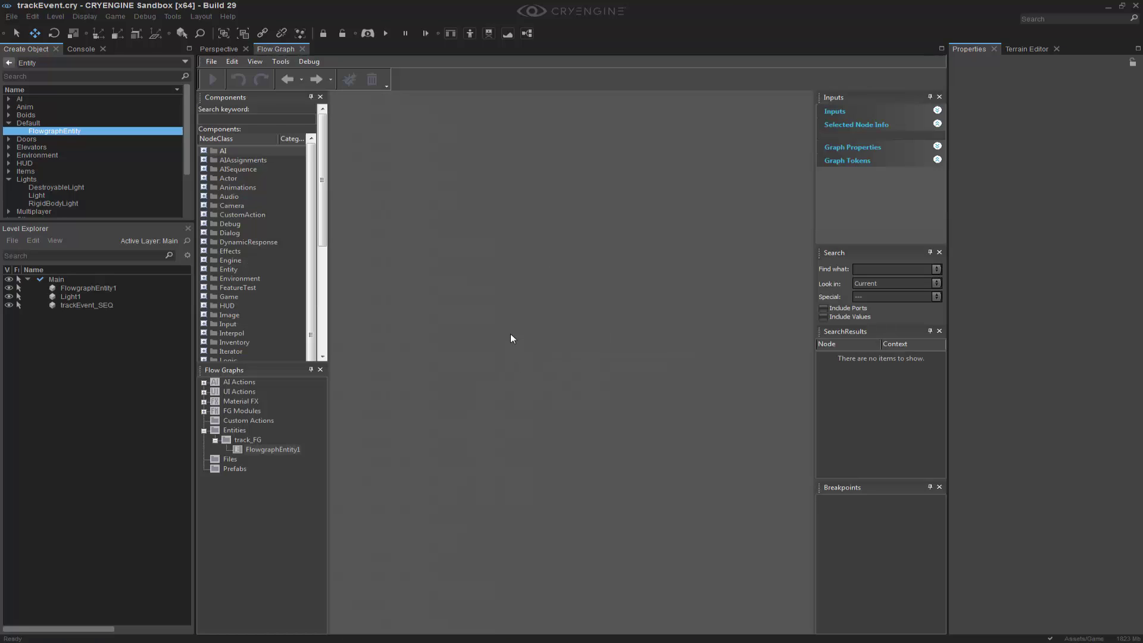
click(204, 188)
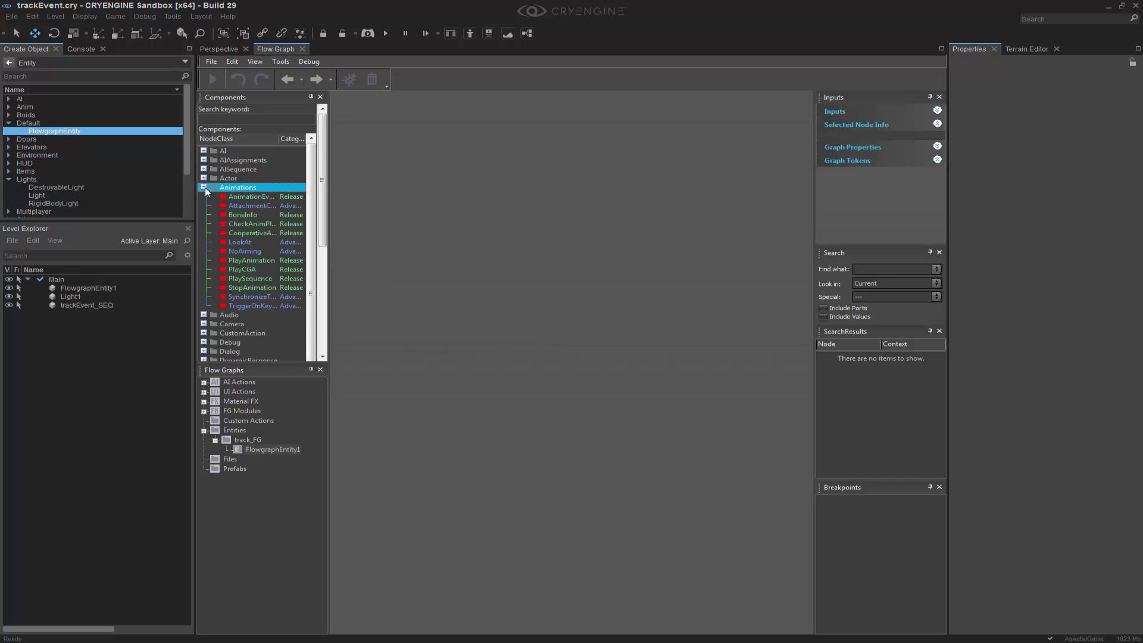
click(260, 280)
drag(260, 280, 491, 301)
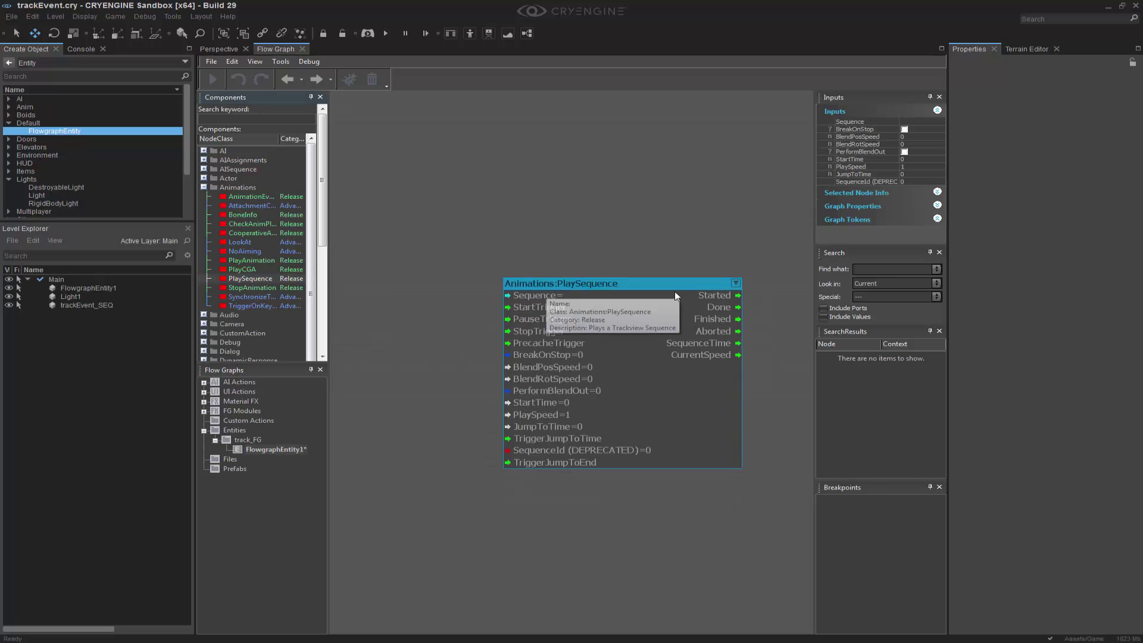
Set the PlaySequence node's Sequence input to trackEvent_SEQ and move the node to the right to free space before it
click(943, 122)
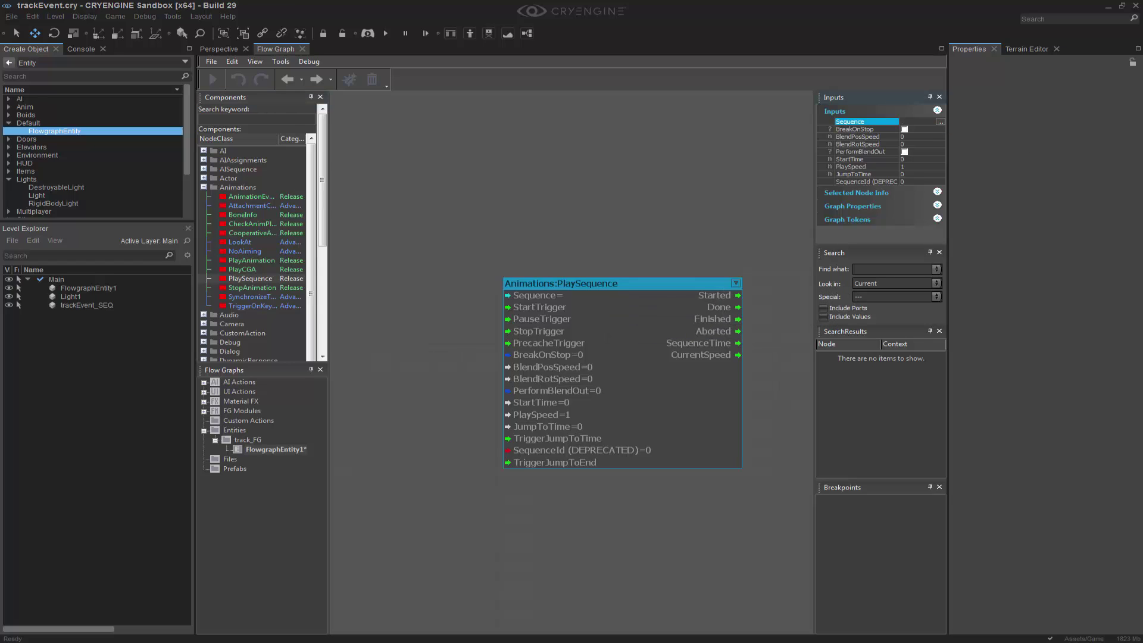
click(940, 122)
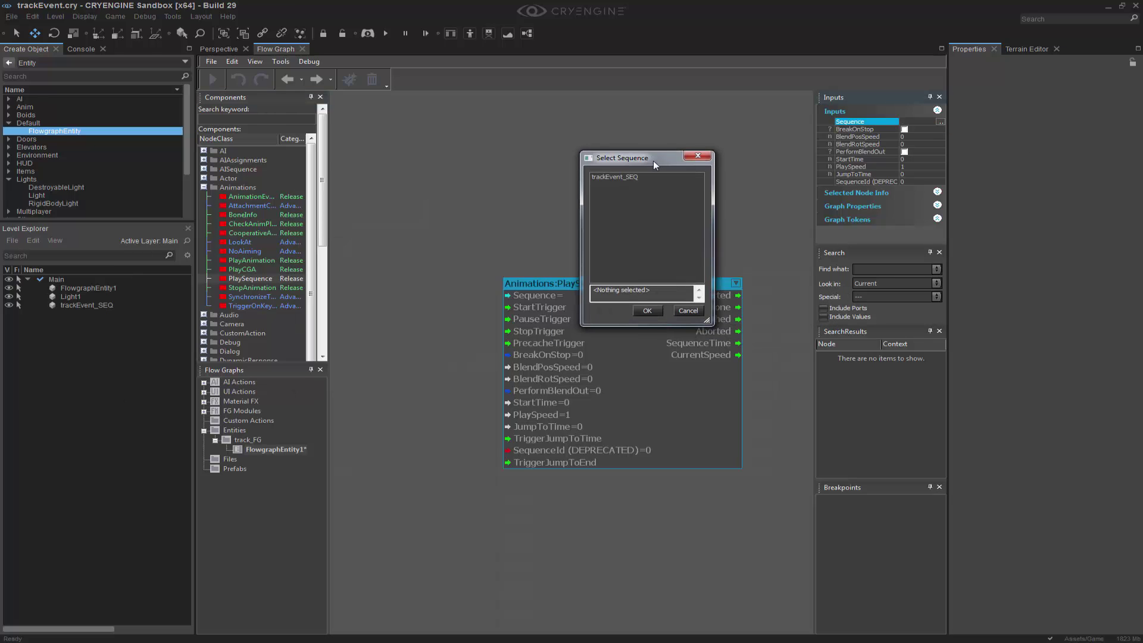
click(608, 177)
click(647, 310)
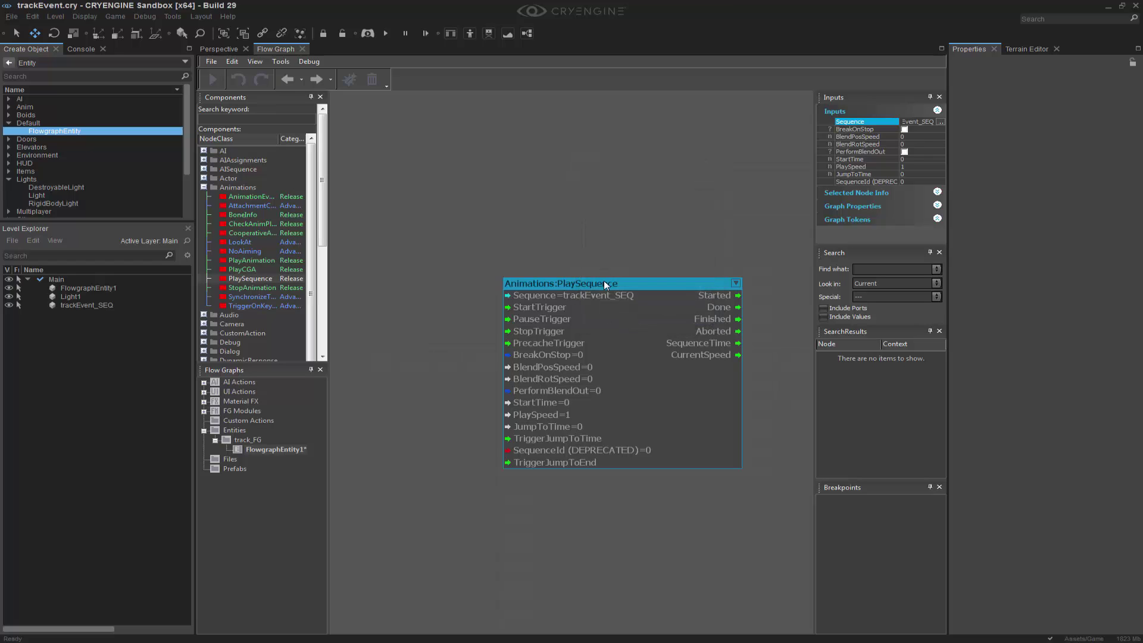
drag(604, 284, 679, 284)
click(416, 294)
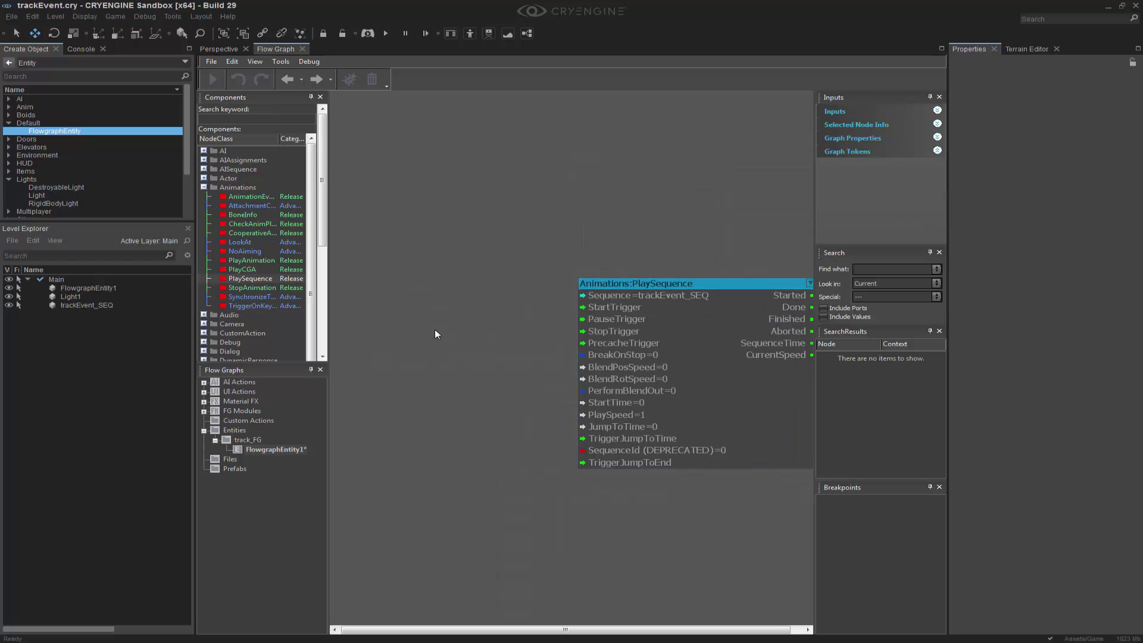
Add a Debug:InputKey node before PlaySequence and link its Pressed output to StartTrigger
right_drag(437, 325, 447, 294)
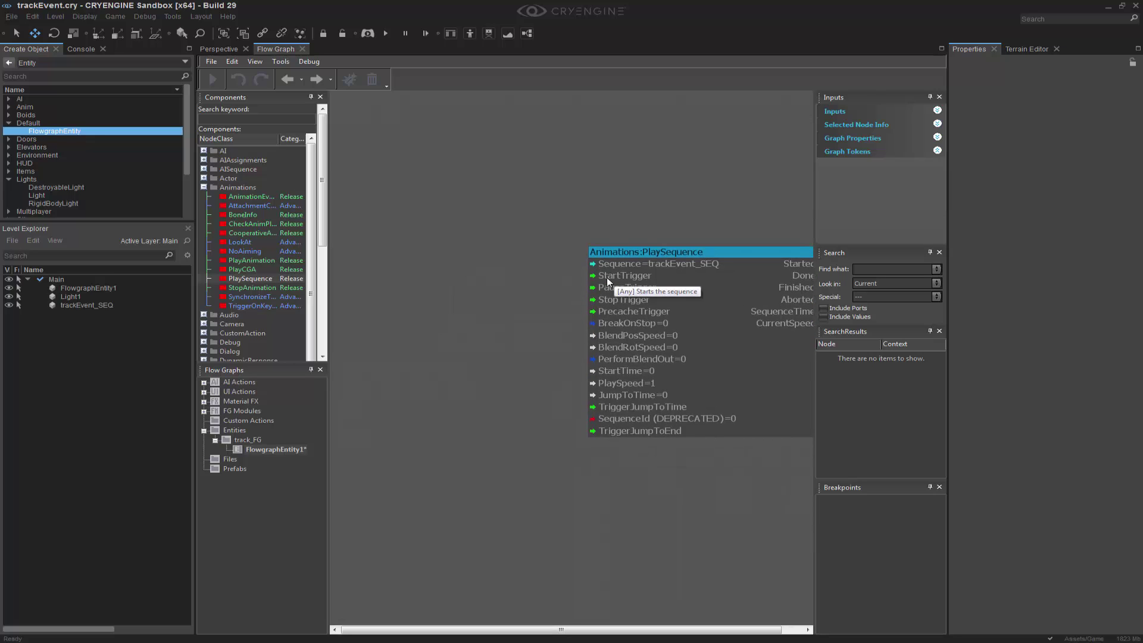
click(427, 295)
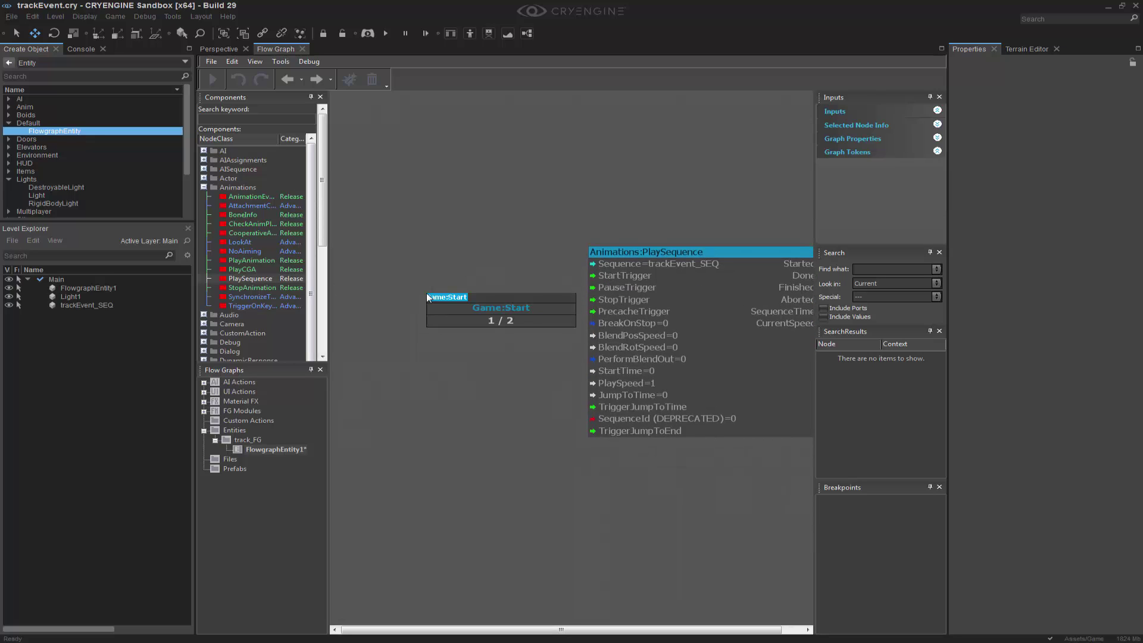
text(input)
key(Return)
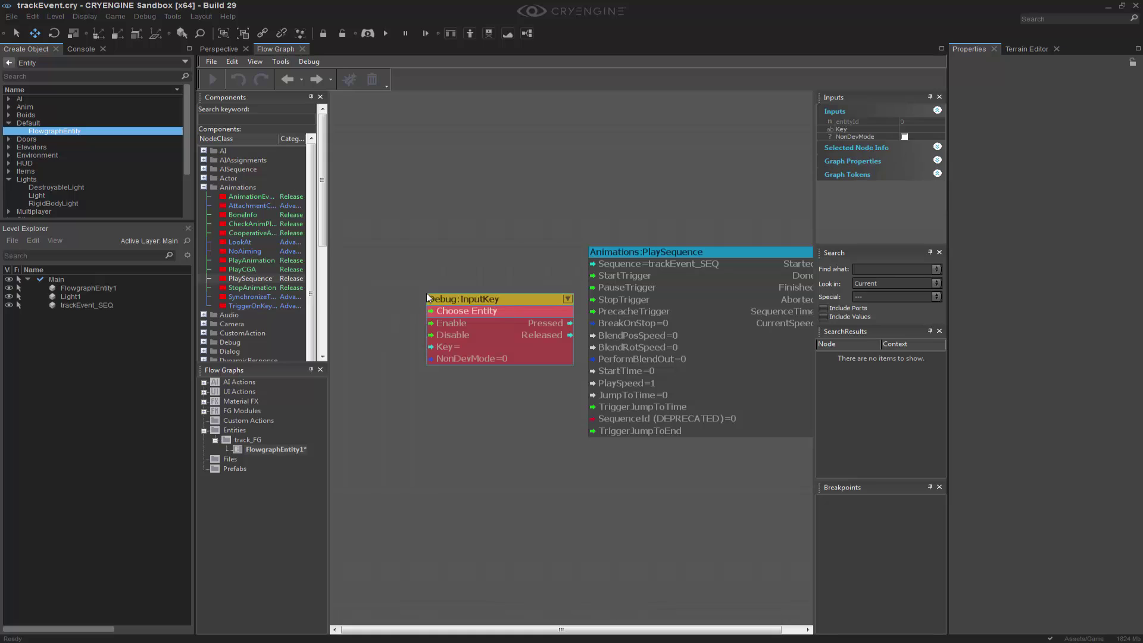
drag(549, 305, 592, 276)
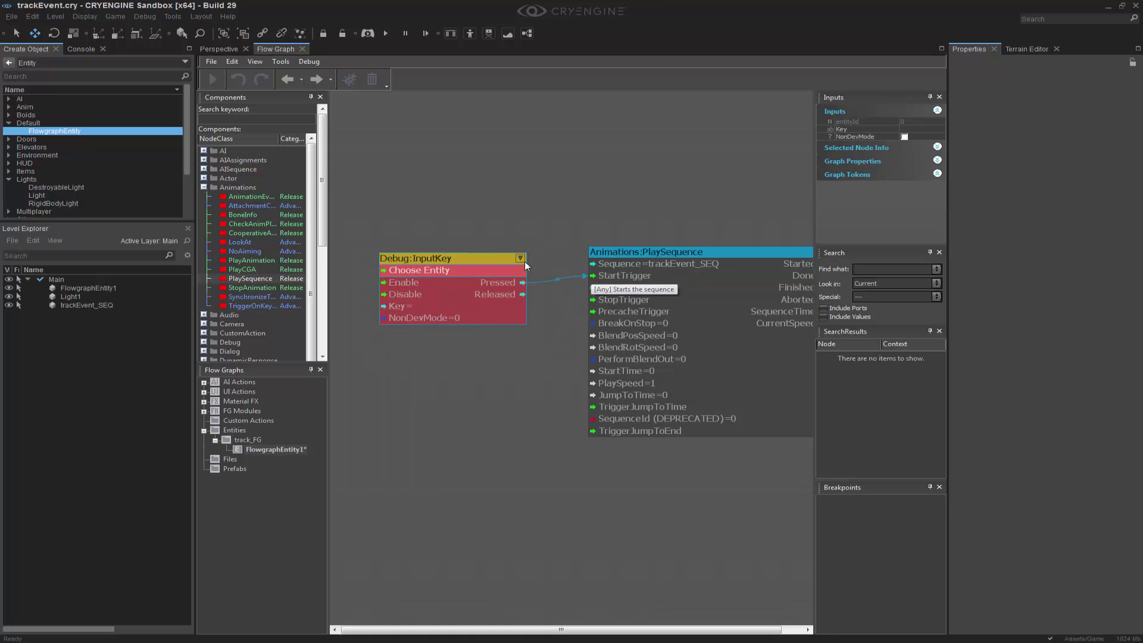
scroll(561, 218, down, 3)
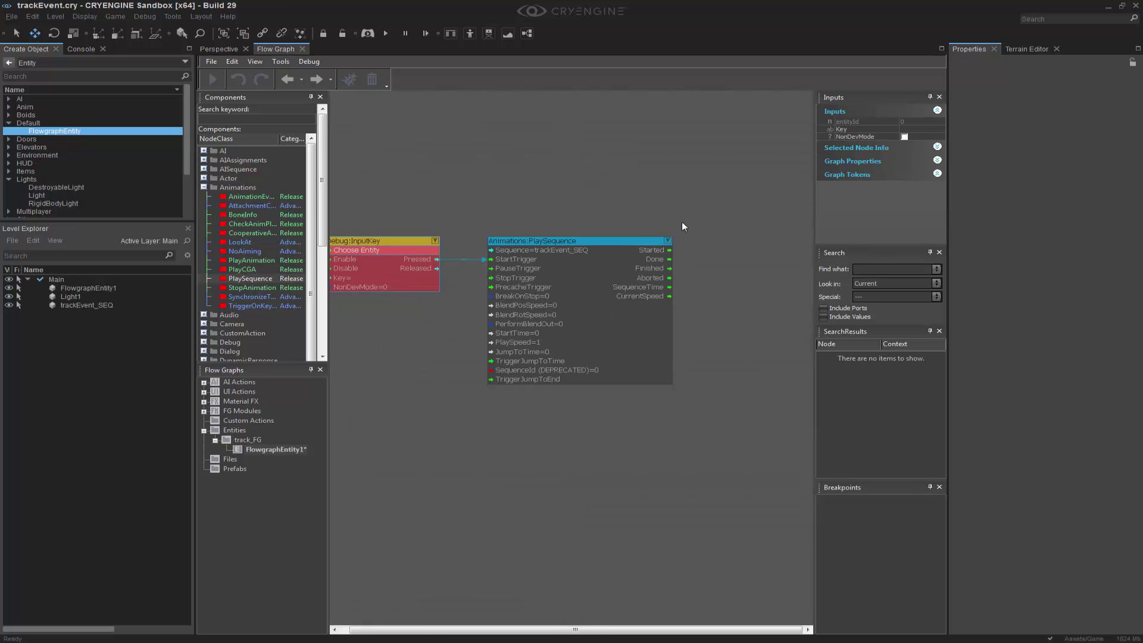
right_drag(683, 226, 553, 246)
right_drag(664, 306, 573, 309)
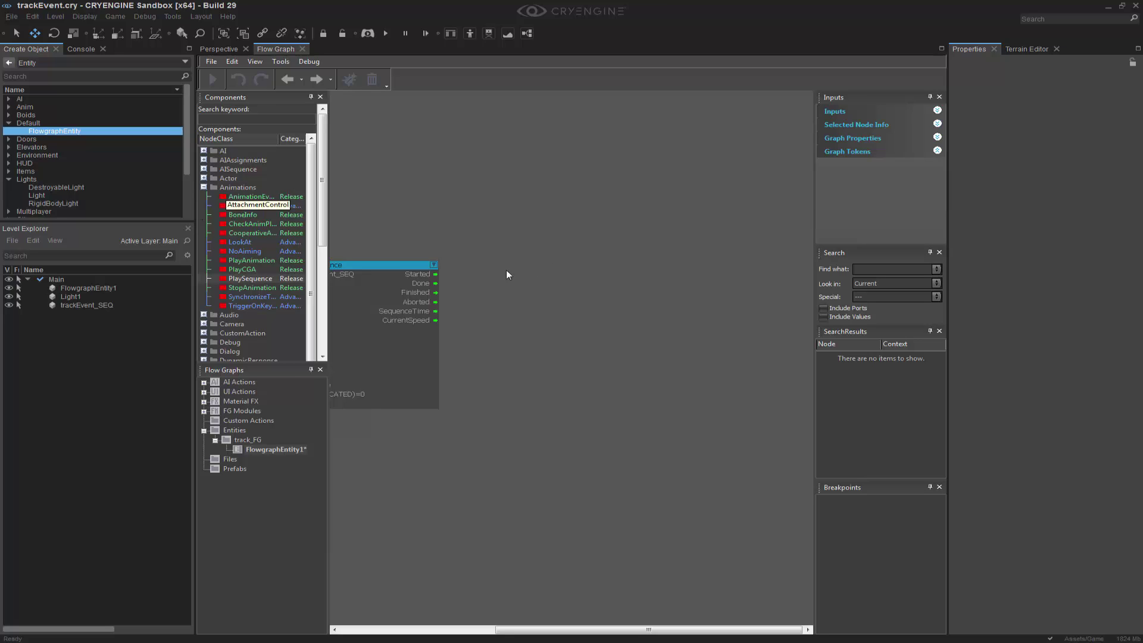
right_click(662, 196)
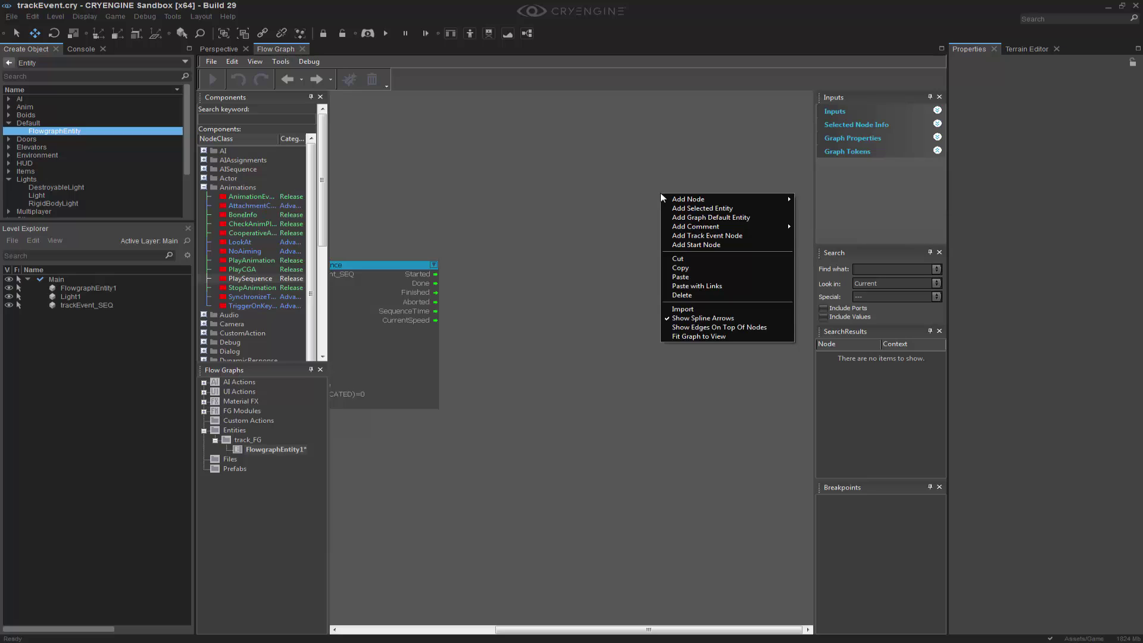
click(739, 244)
key(Delete)
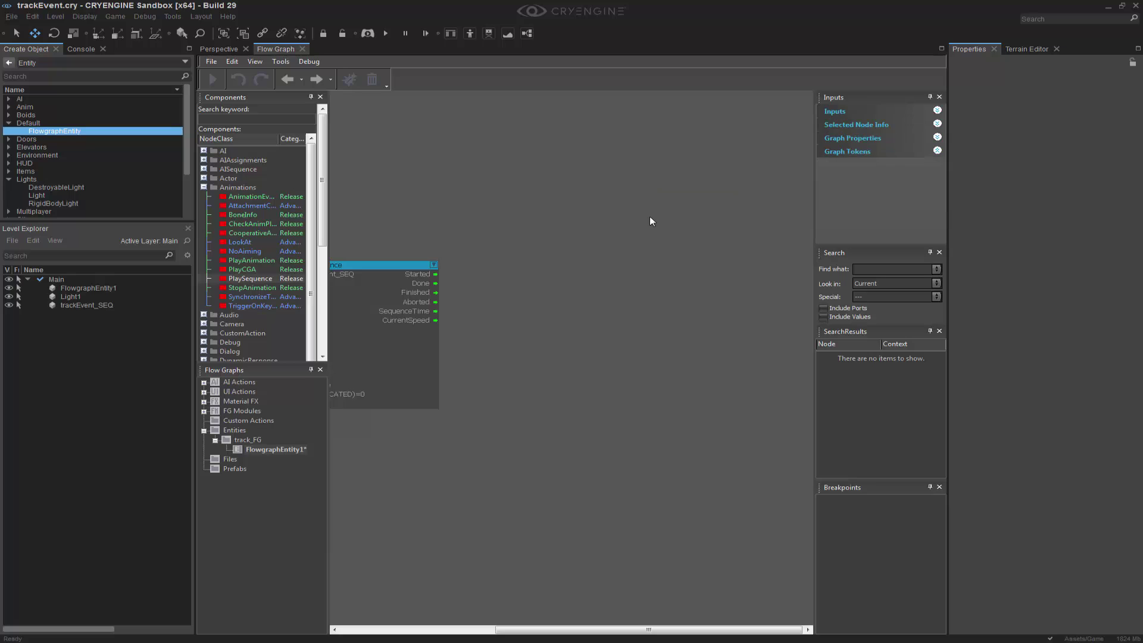
Add a Track Event node beside PlaySequence and set its Sequence input to trackEvent_SEQ
right_click(649, 218)
click(689, 258)
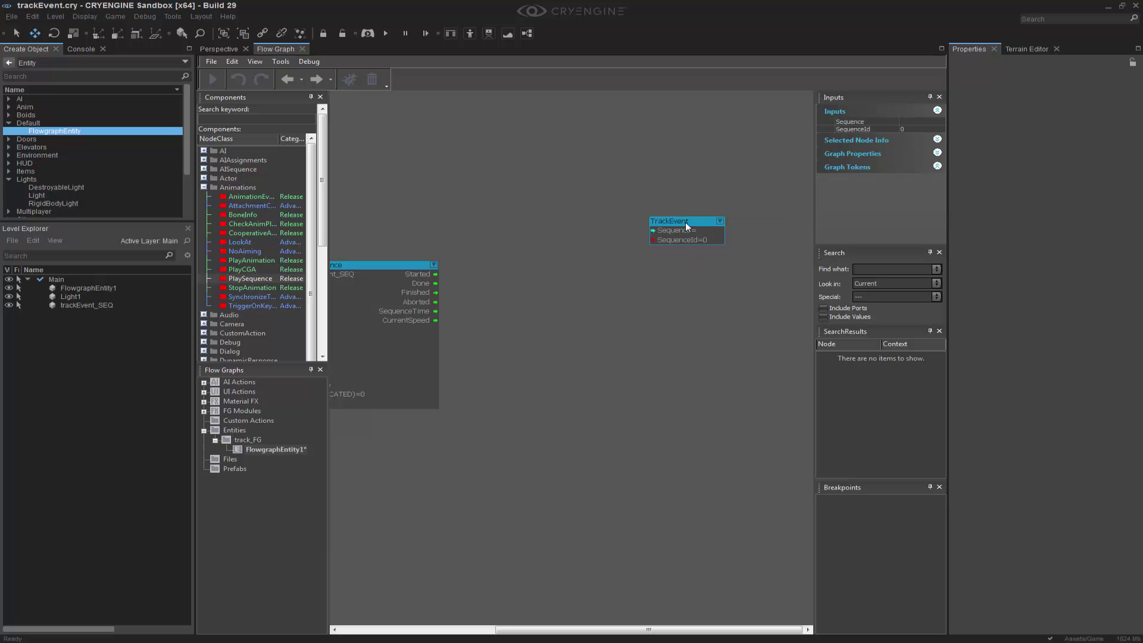
drag(684, 222, 578, 261)
click(857, 121)
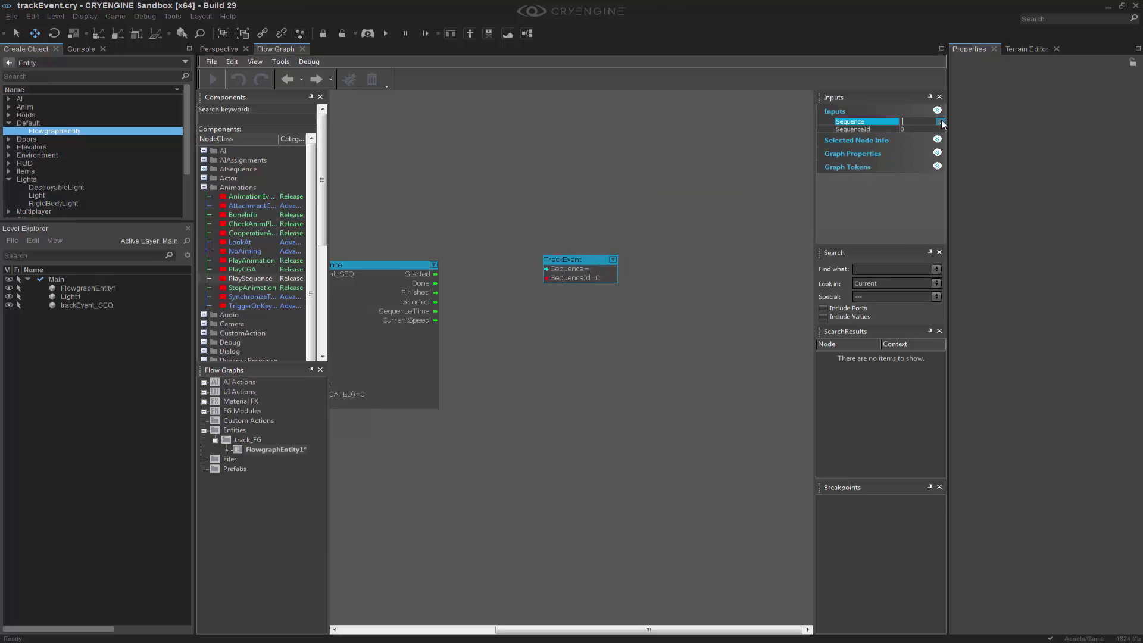
click(940, 122)
click(635, 178)
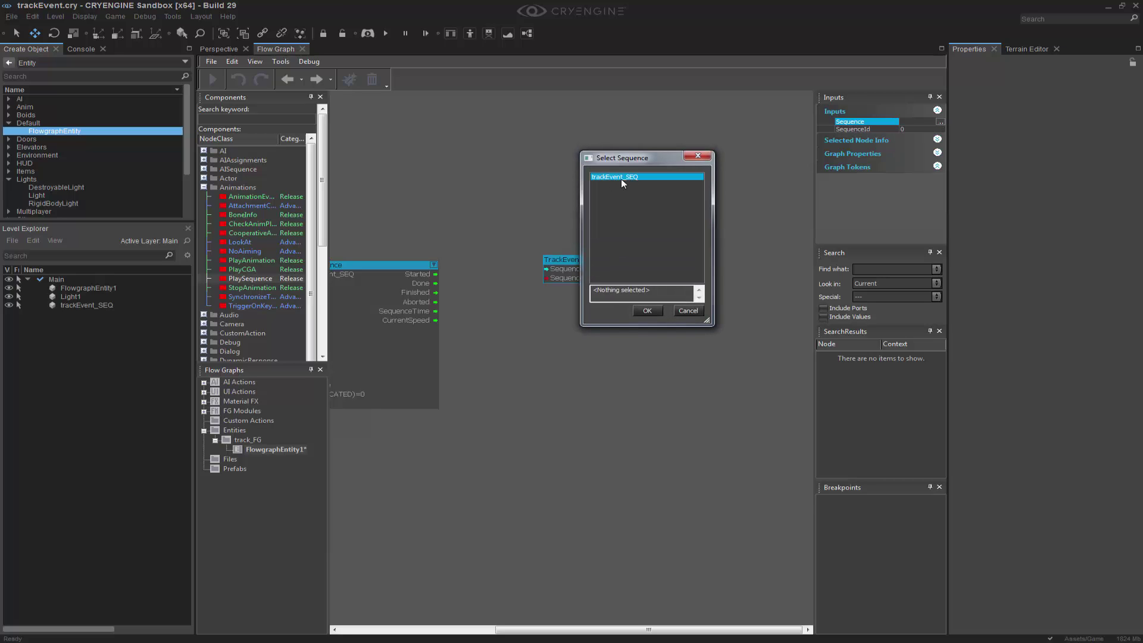
click(646, 311)
drag(591, 262, 521, 267)
Duplicate the Debug:InputKey node and place the copy below the TrackEvent node
right_drag(615, 232, 549, 238)
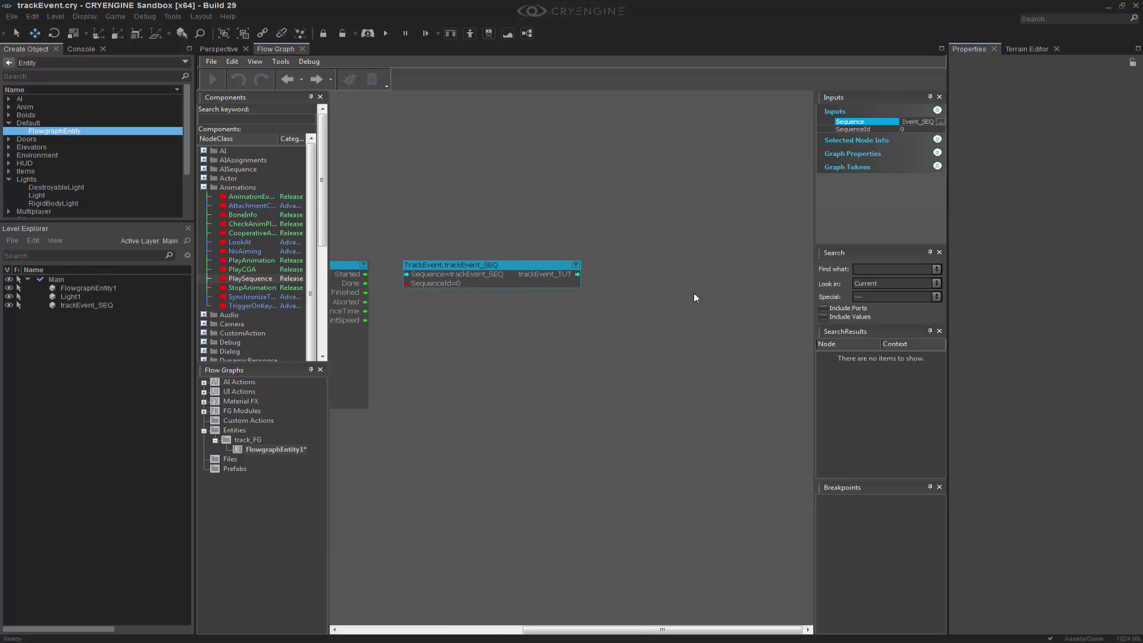
right_drag(694, 293, 627, 305)
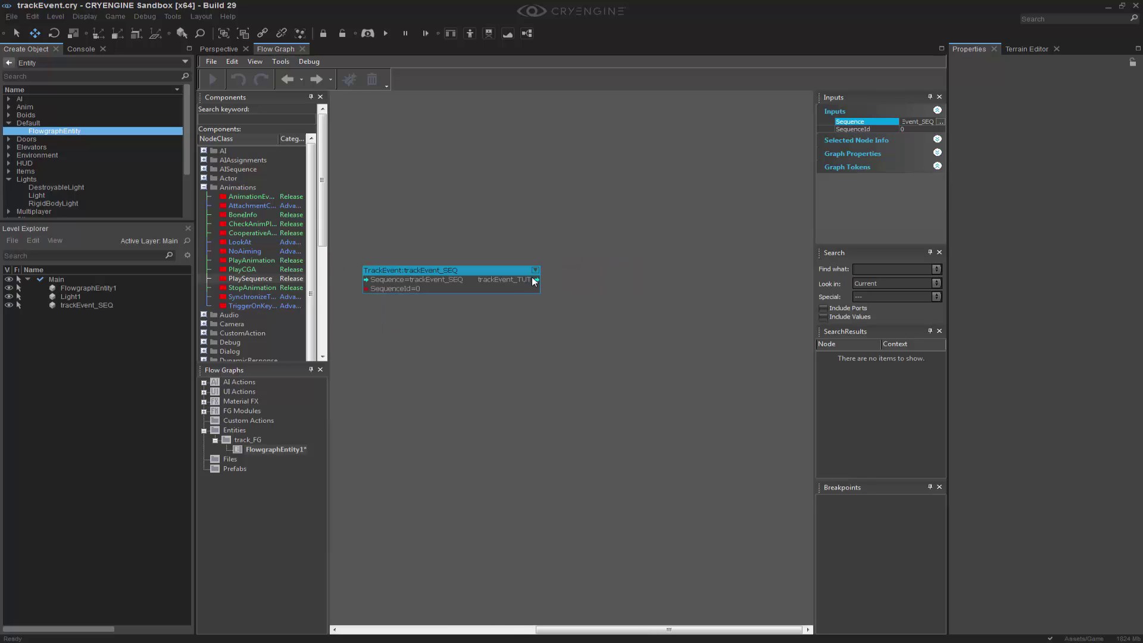
click(576, 276)
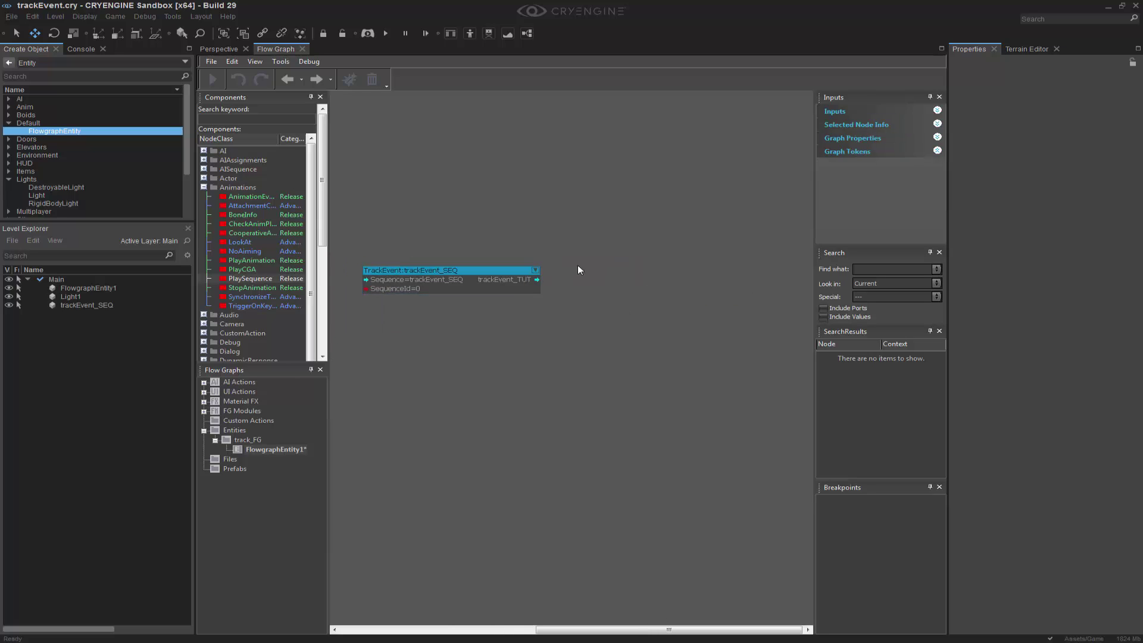
right_drag(484, 332, 711, 306)
click(484, 259)
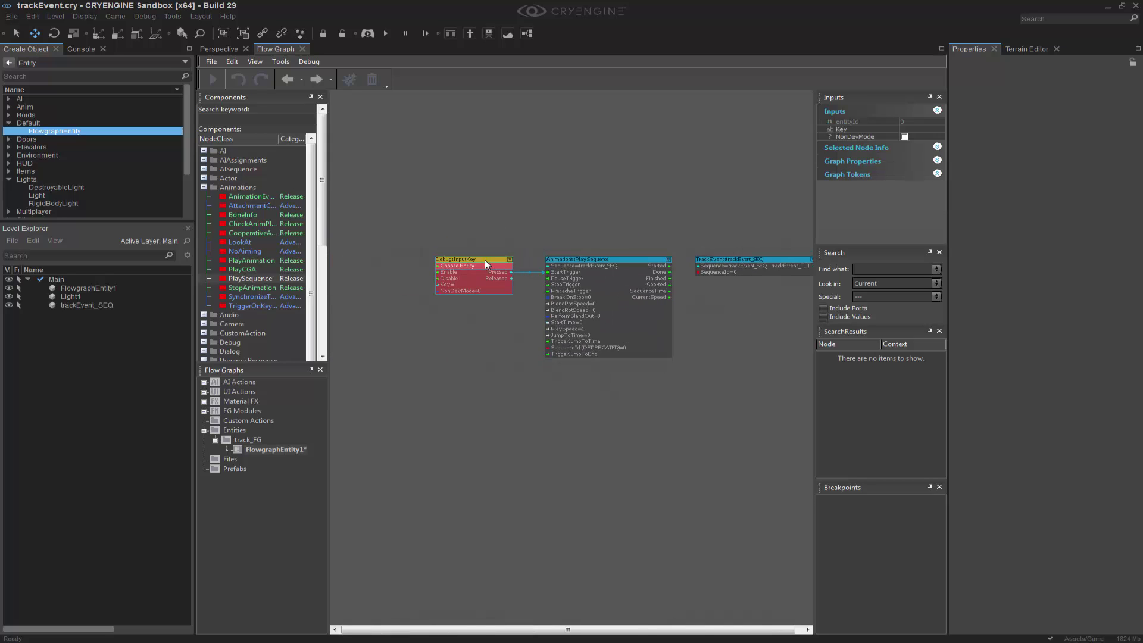
right_click(484, 259)
click(549, 375)
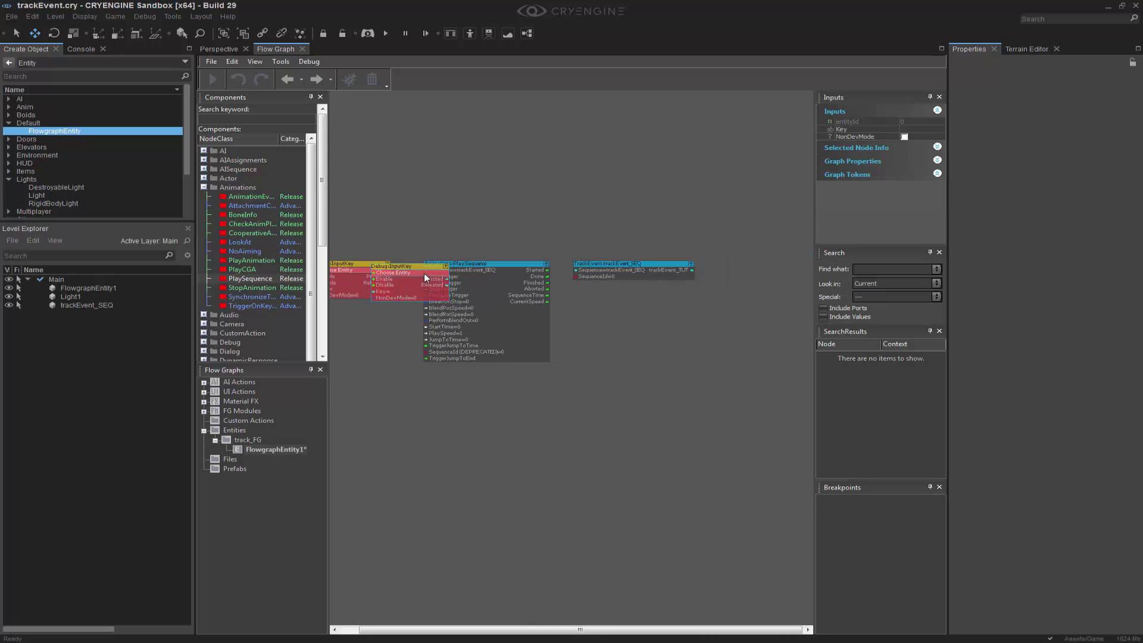
drag(424, 272, 671, 297)
Set the Key input of the copied InputKey node to o
scroll(611, 322, up, 2)
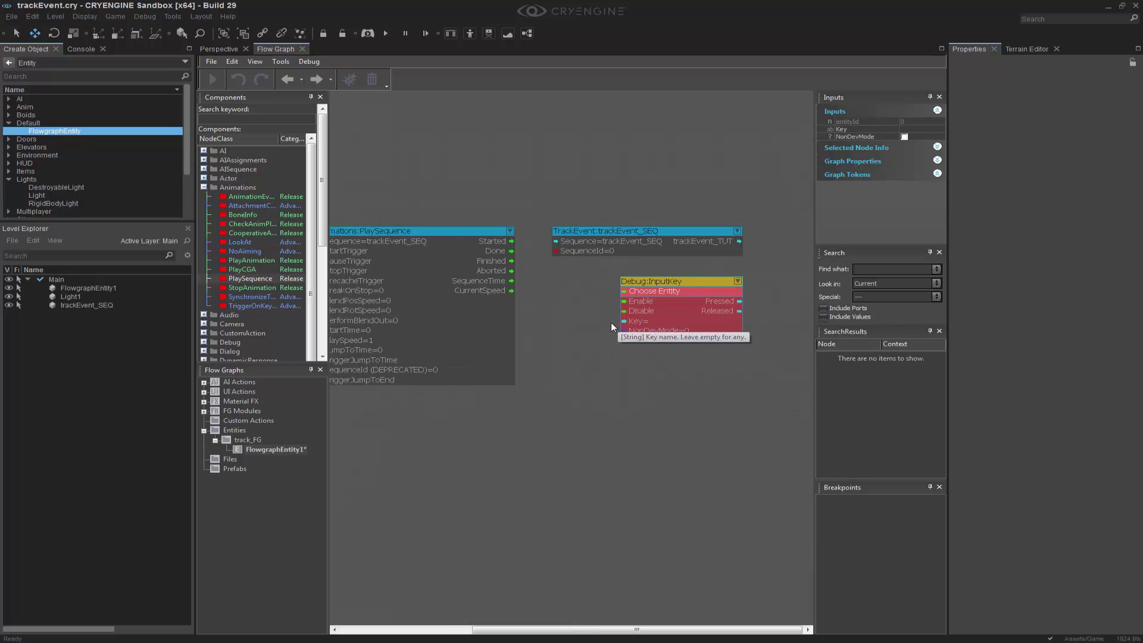
right_drag(611, 323, 580, 299)
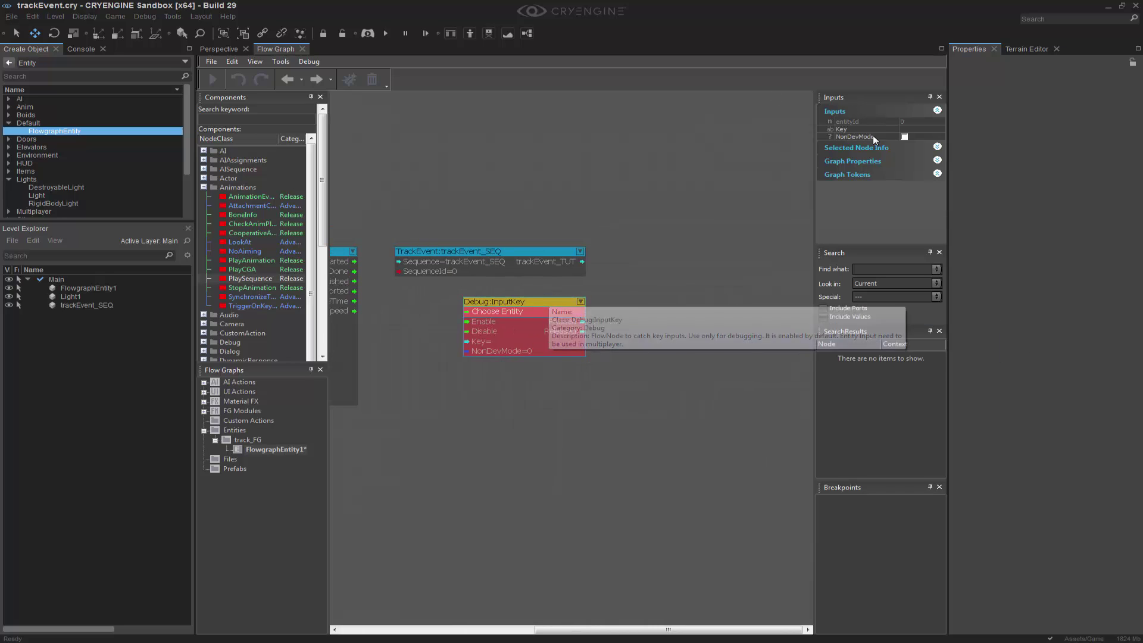
click(931, 129)
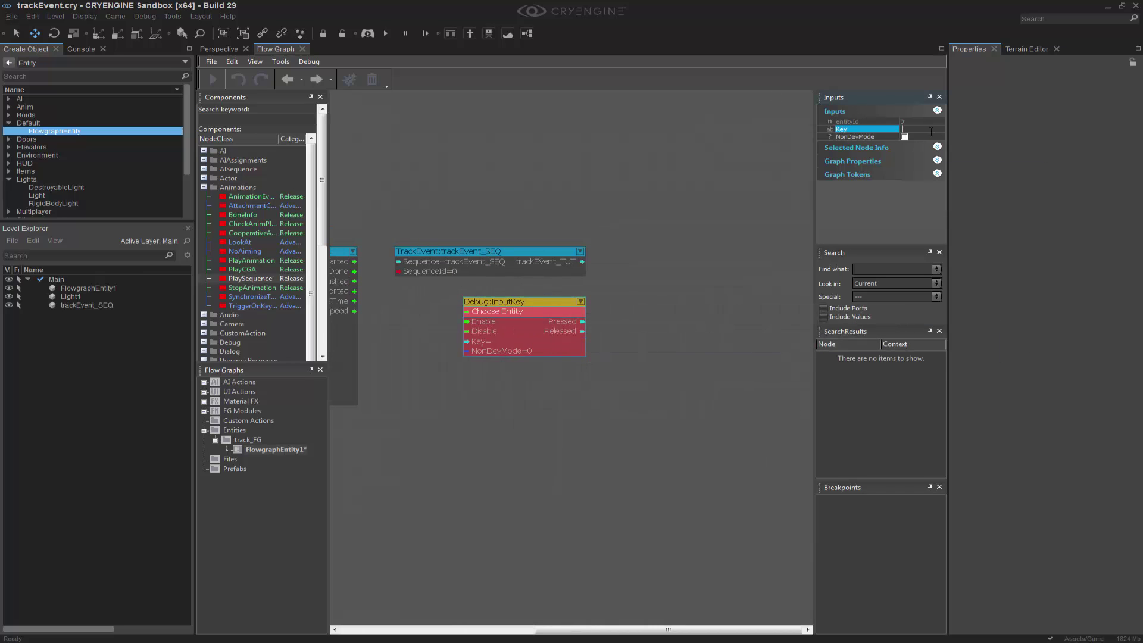
Set the Key input of the InputKey node that starts PlaySequence to p
right_drag(456, 327, 791, 278)
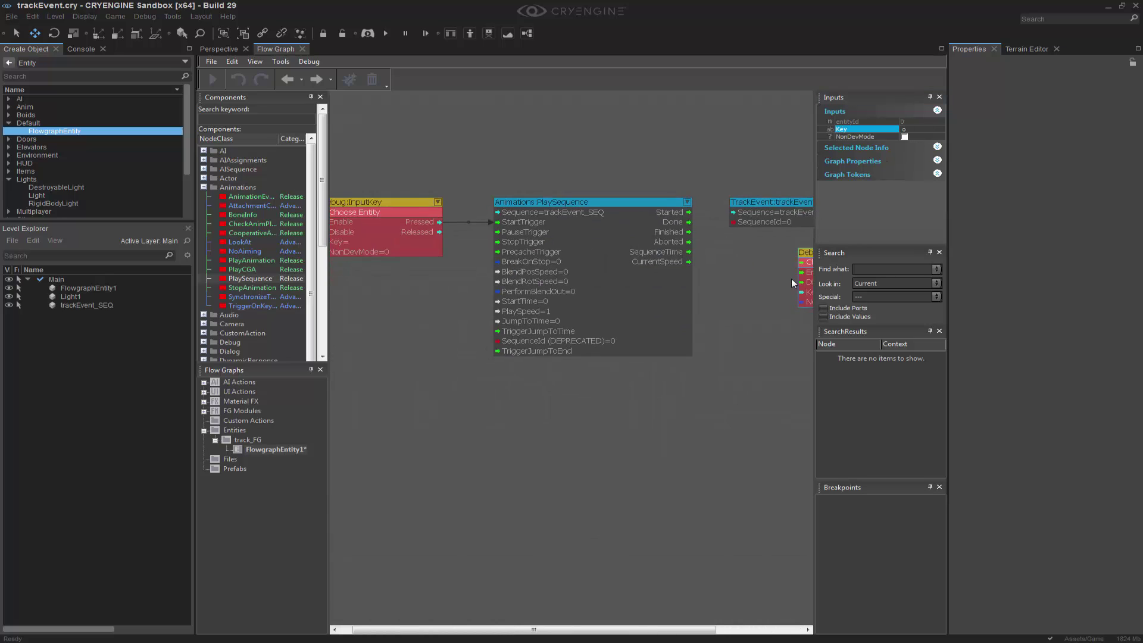
click(397, 203)
click(909, 131)
text(p)
click(709, 467)
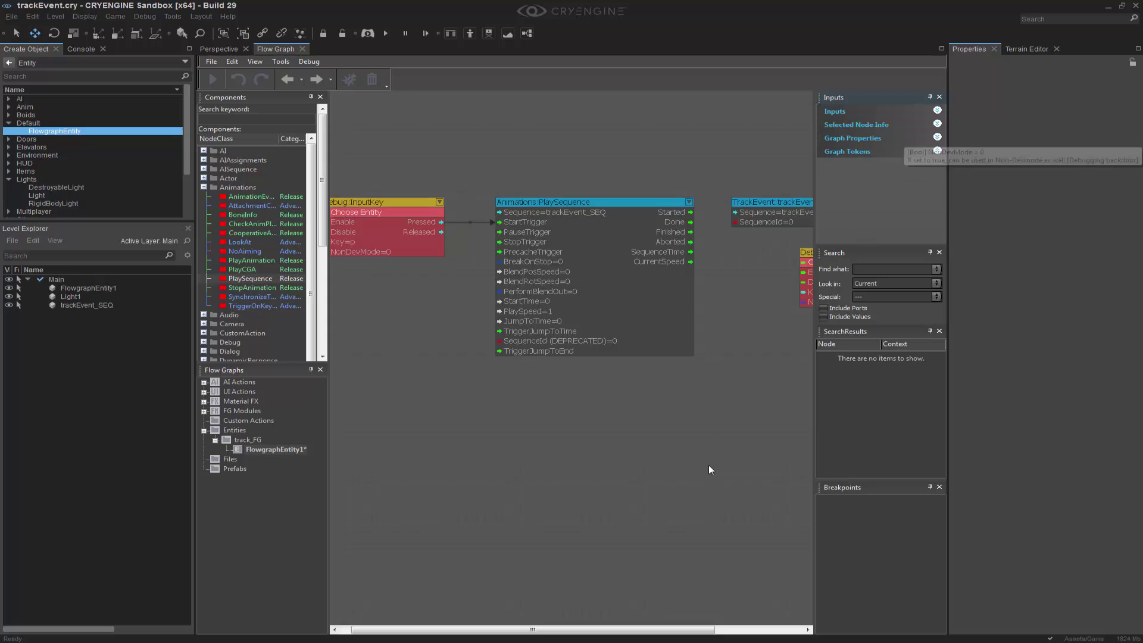
Add a Math:EqualCheck node beside the TrackEvent node and link the trackEvent_TUT output to its A input
right_drag(710, 467, 473, 363)
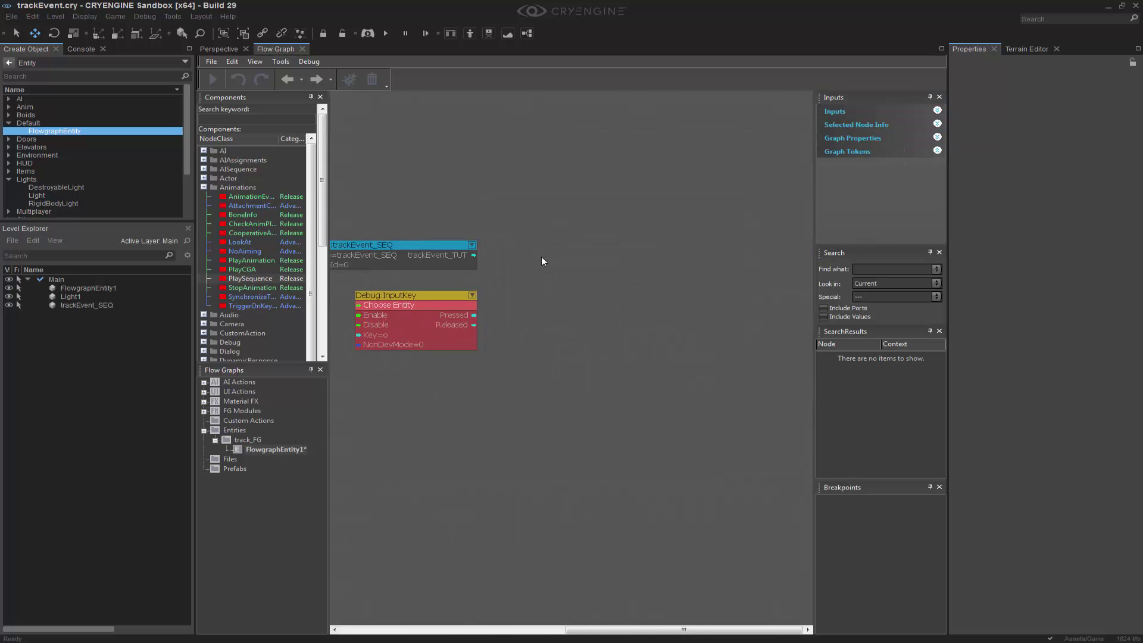
text(q)
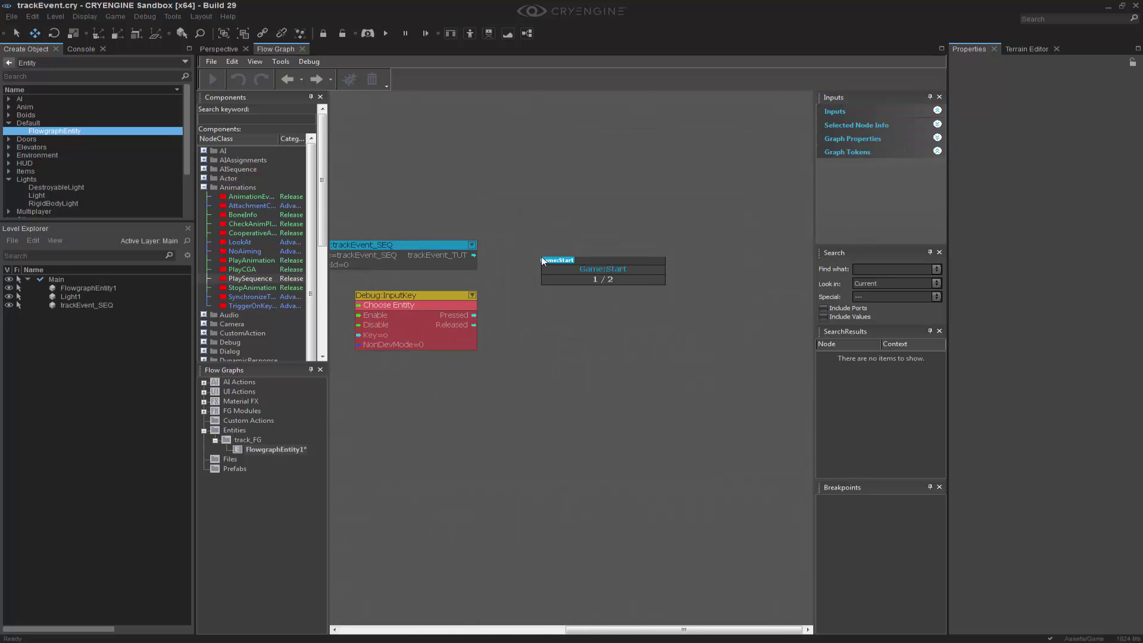
text(equal)
key(Down)
key(Return)
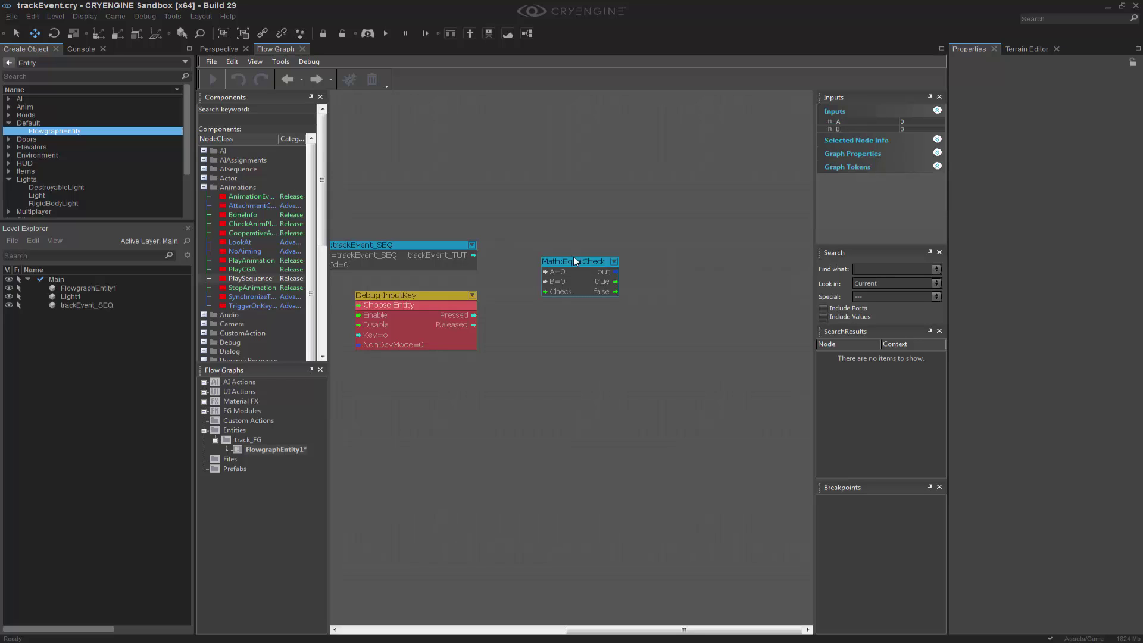
drag(574, 256, 569, 244)
drag(475, 255, 533, 258)
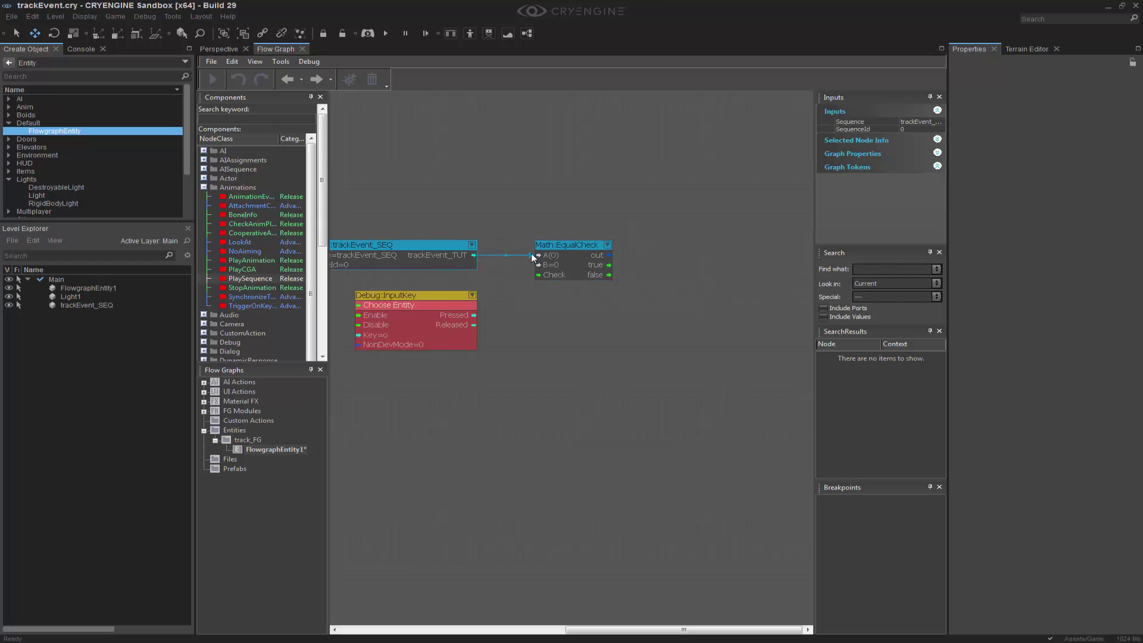
Set the Math:EqualCheck node's B input to 1 and link the lower InputKey node's Pressed output to its Check input
click(905, 129)
click(572, 245)
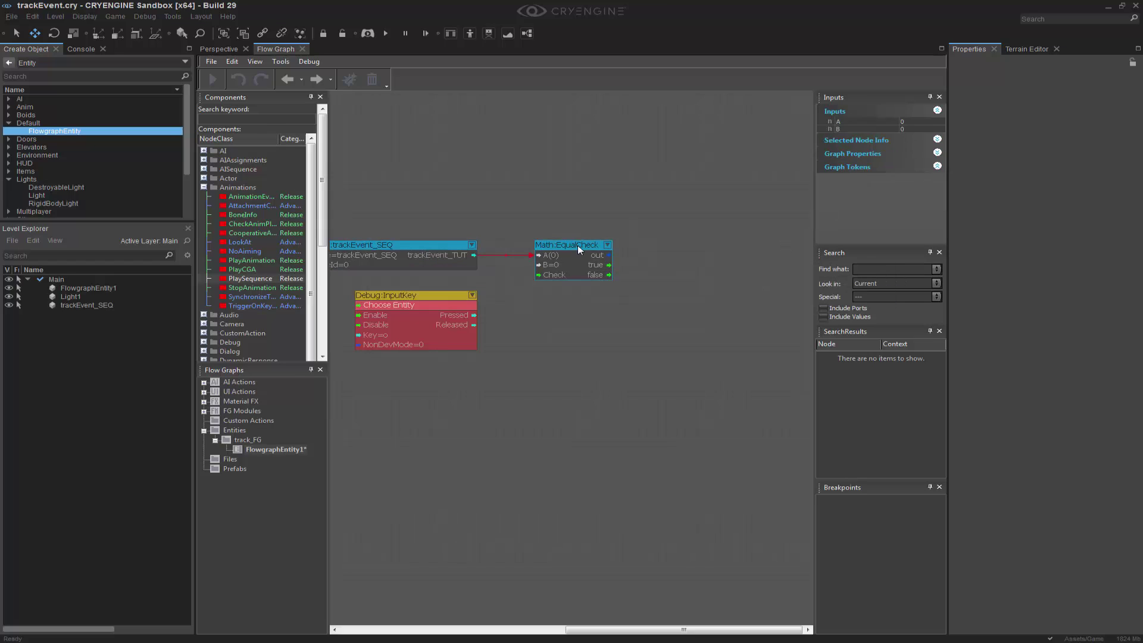
click(923, 128)
click(509, 323)
drag(474, 315, 537, 275)
click(688, 351)
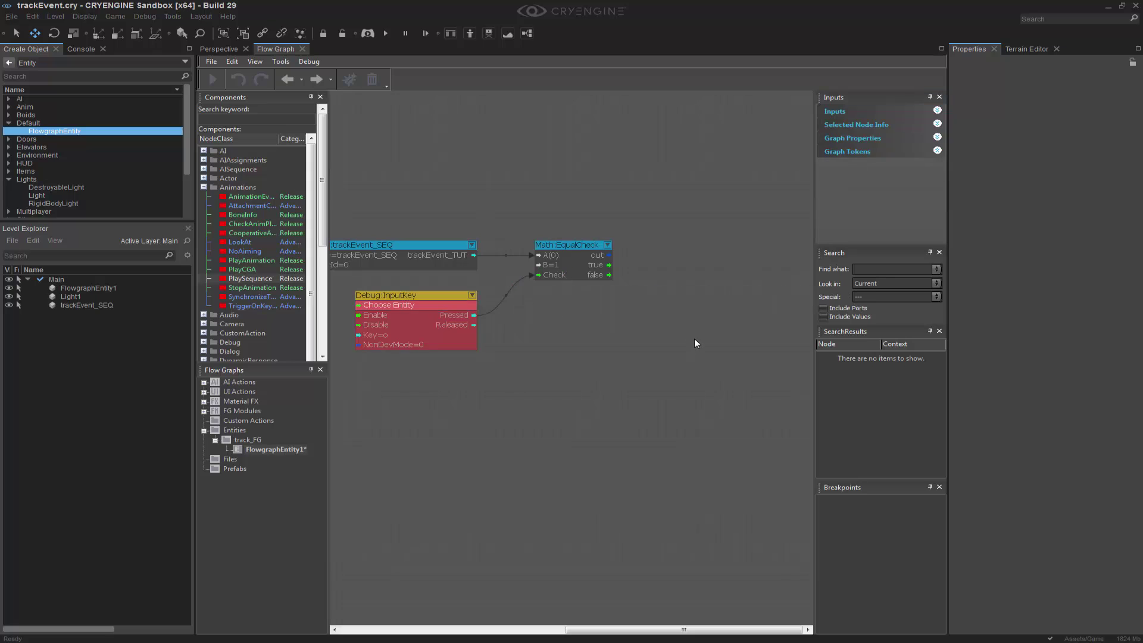
Add Light1 as an entity node beside the Math:EqualCheck node and link the check's true output to the light's Disable input
right_drag(694, 338, 592, 357)
click(220, 49)
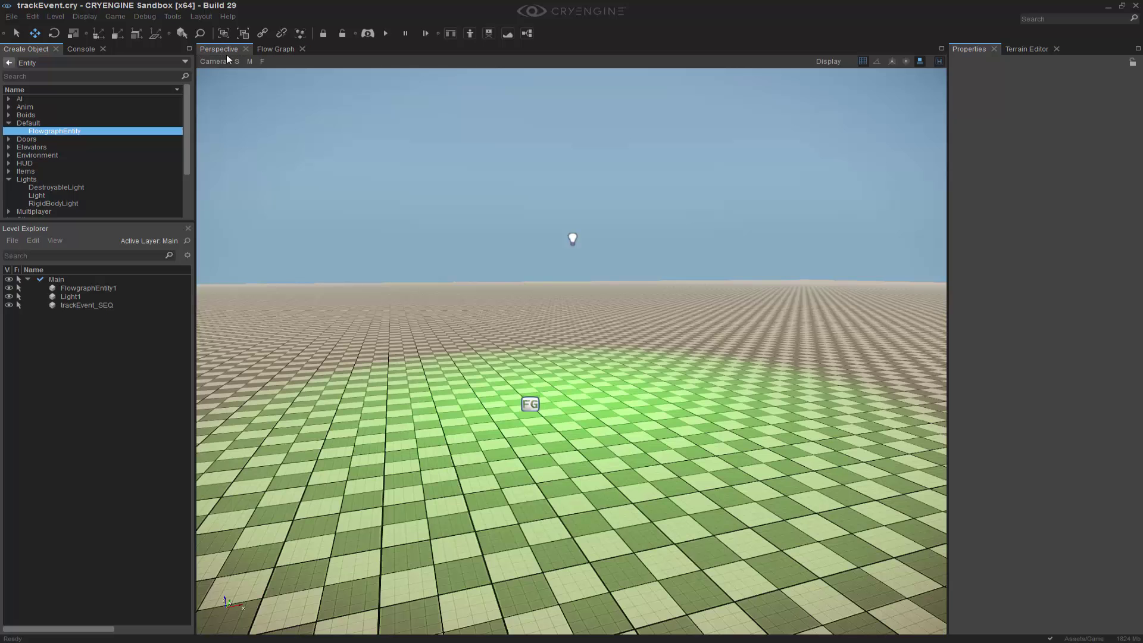
click(575, 238)
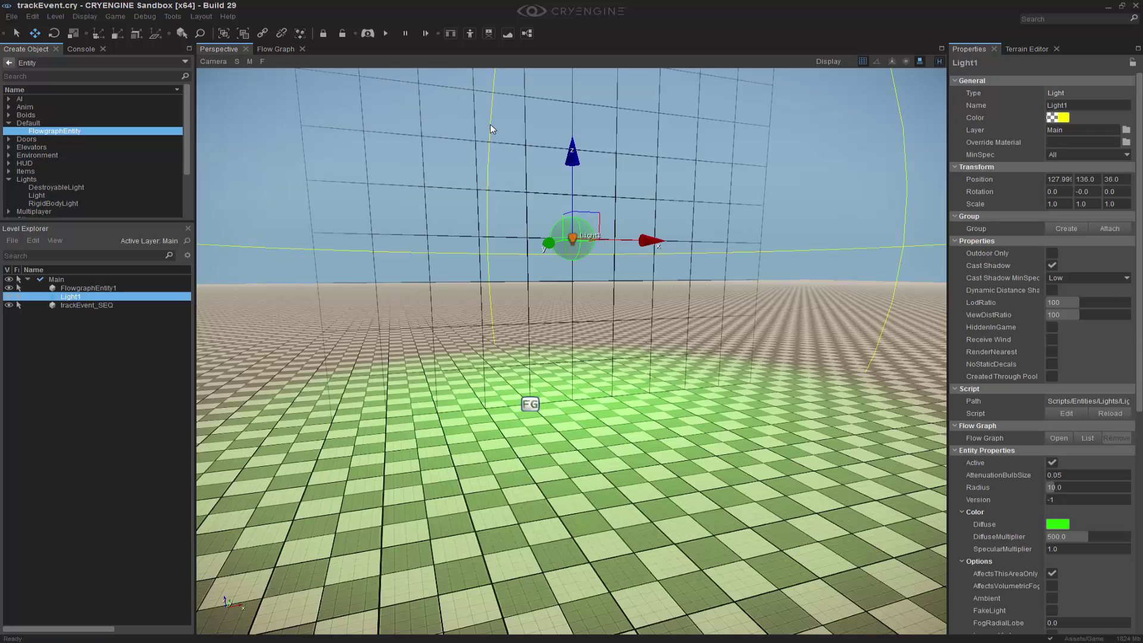
click(283, 52)
right_click(631, 293)
click(655, 309)
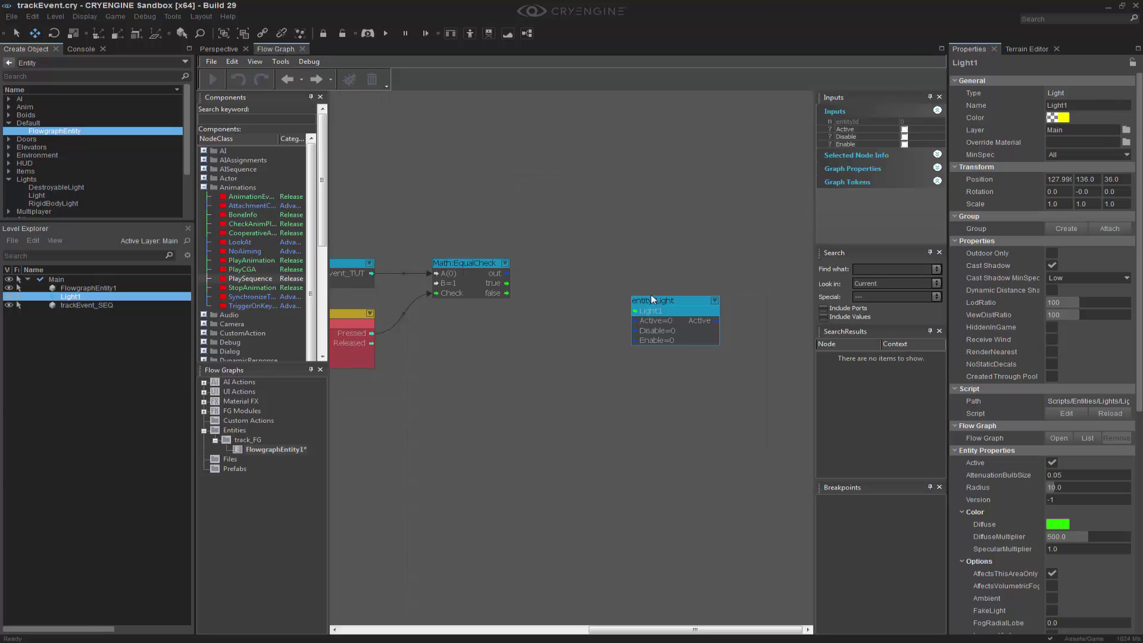
drag(651, 294, 573, 260)
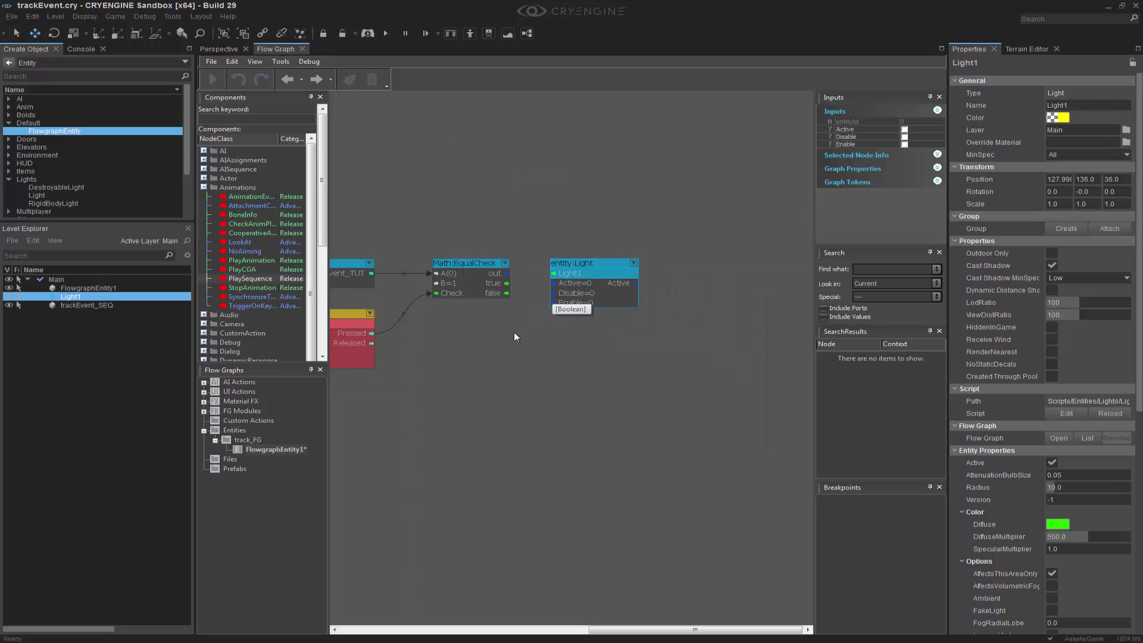
click(505, 281)
drag(505, 283, 556, 293)
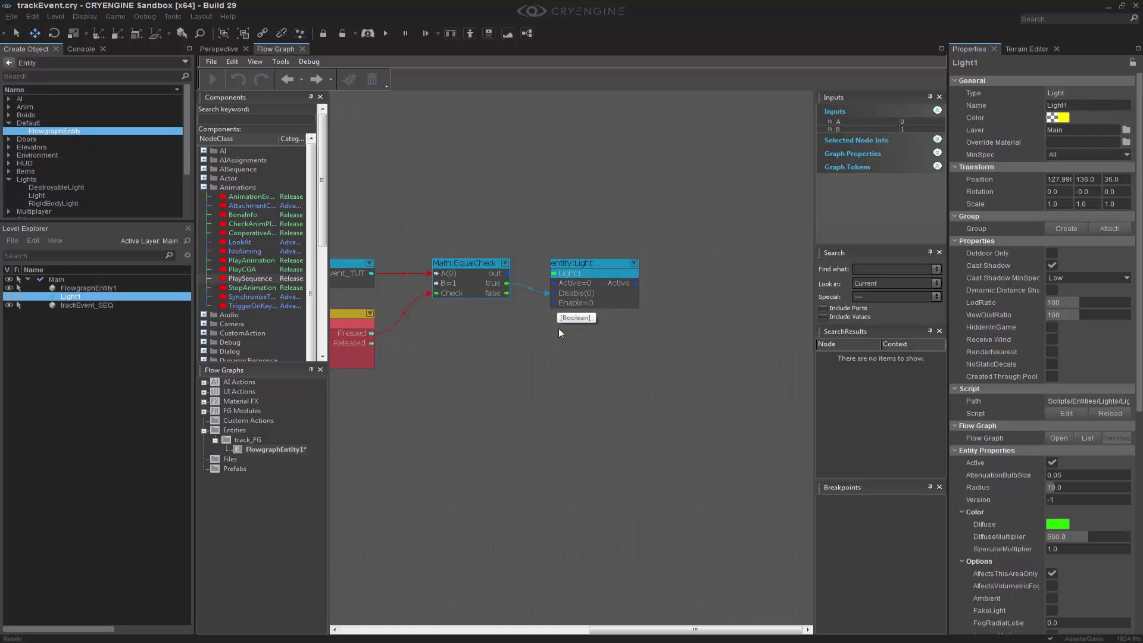
Add a comment box to the flow graph with the text TRACK EVENT TUTORIAL
scroll(610, 426, down, 1)
right_drag(444, 432, 660, 370)
scroll(609, 424, down, 1)
scroll(660, 395, down, 1)
scroll(660, 371, down, 1)
right_click(590, 385)
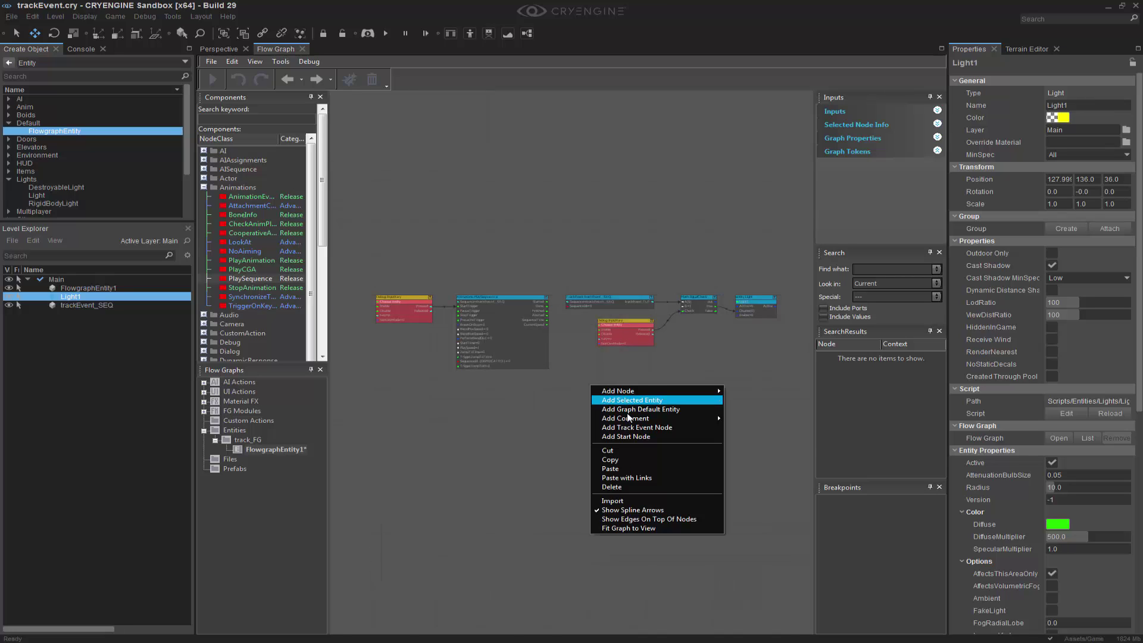
mouse_move(629, 420)
click(745, 428)
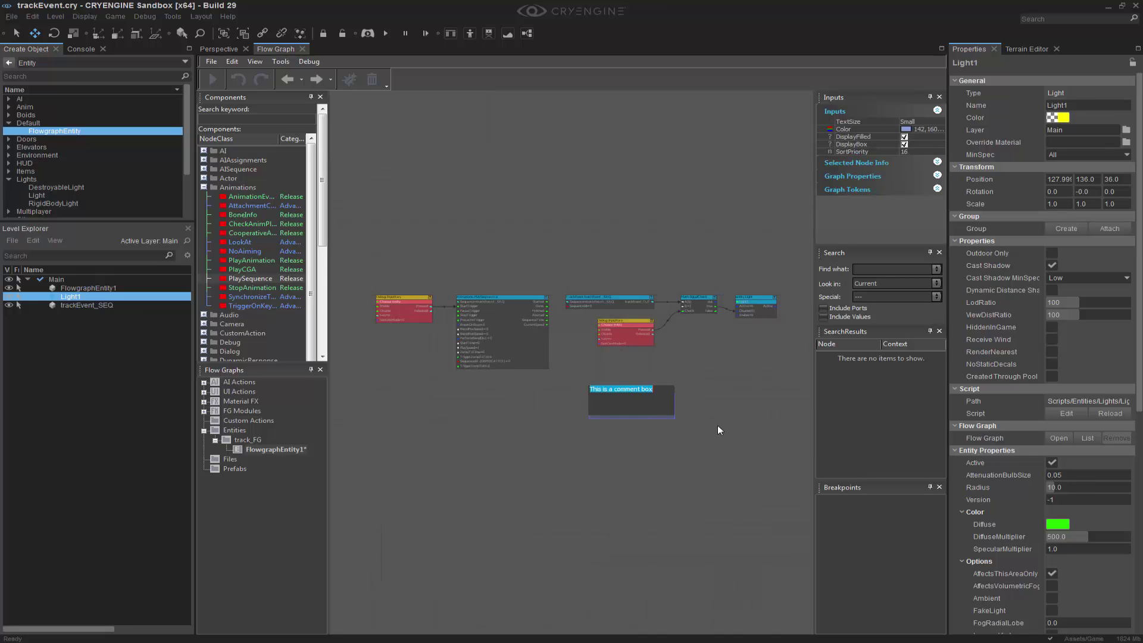
text(TRACK EVENT TUTORIAL)
Move the comment box above the first node and resize it to enclose all the flow graph nodes
drag(615, 390, 380, 273)
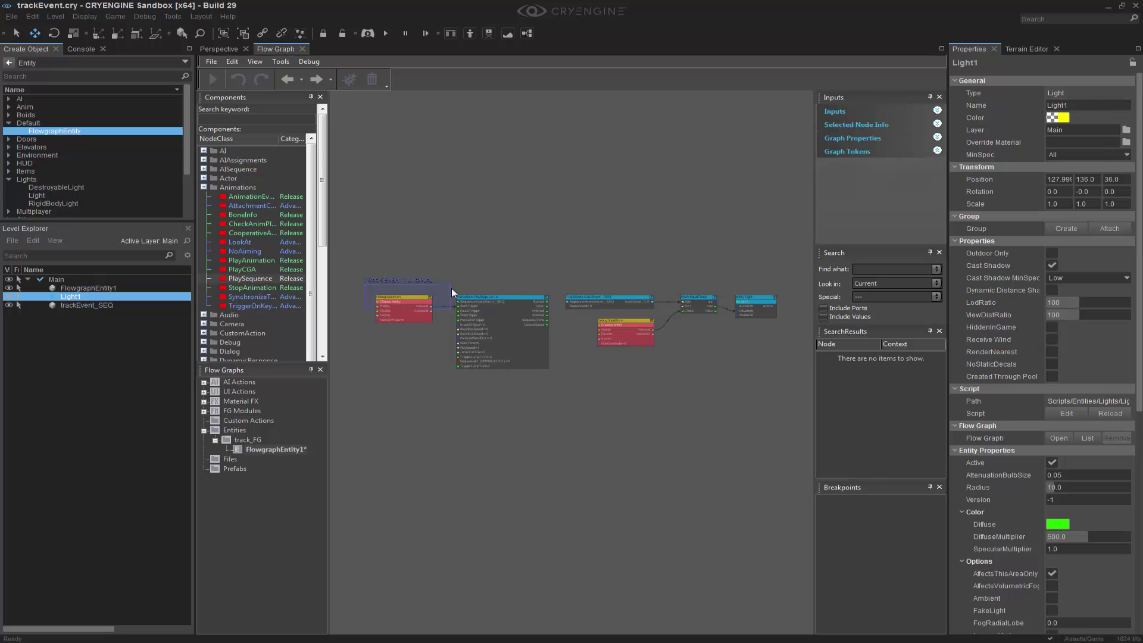
scroll(451, 294, up, 3)
drag(447, 298, 809, 442)
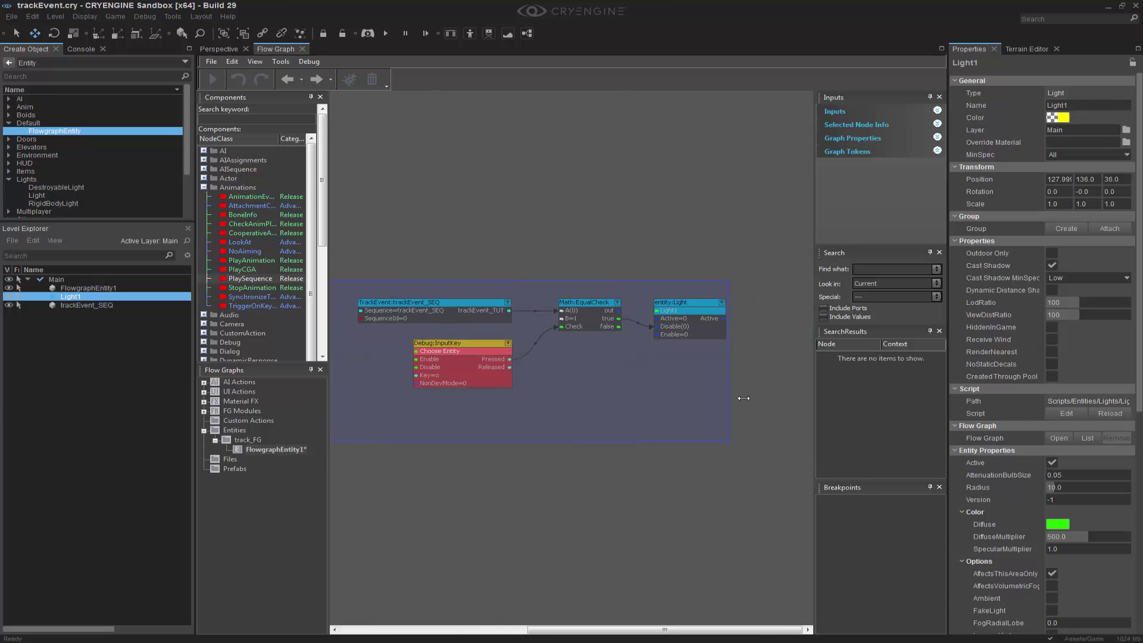
scroll(738, 395, down, 3)
Change the comment box's color to white
click(482, 316)
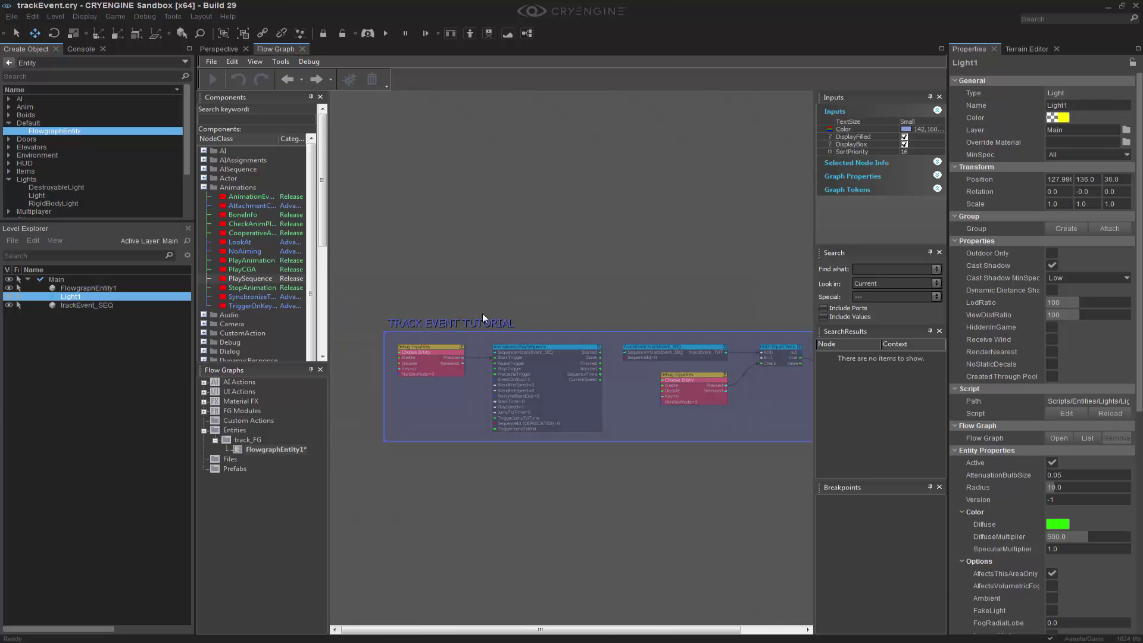
click(911, 130)
click(654, 268)
scroll(650, 478, down, 2)
right_drag(650, 478, 559, 221)
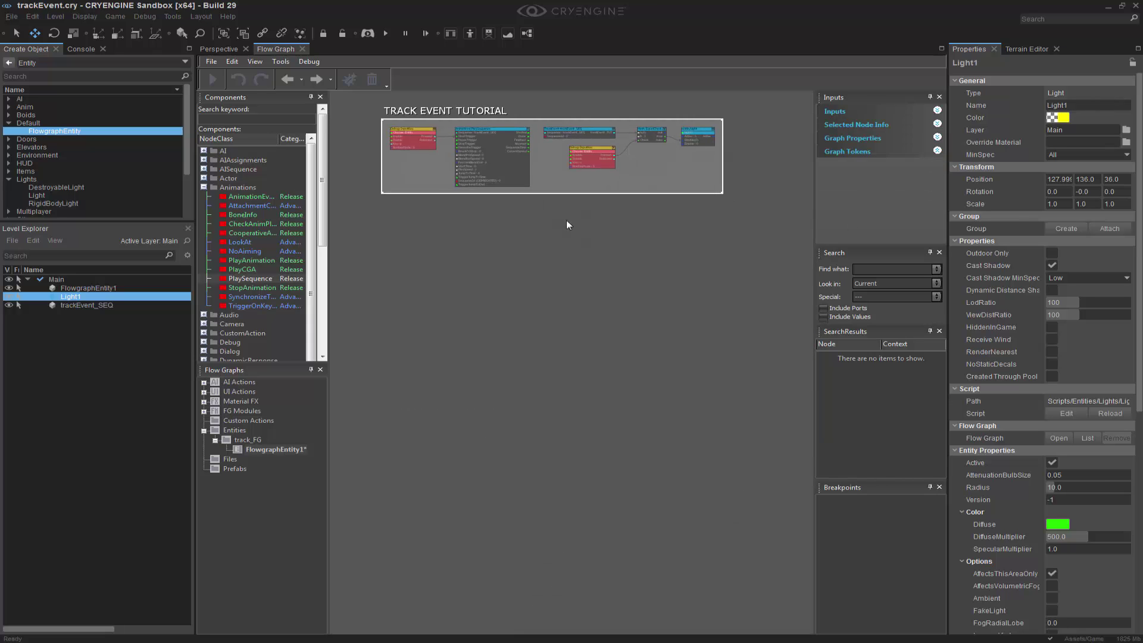
Dock the Flow Graph editor below the Perspective viewport and enable flow graph debugging
drag(288, 48, 589, 450)
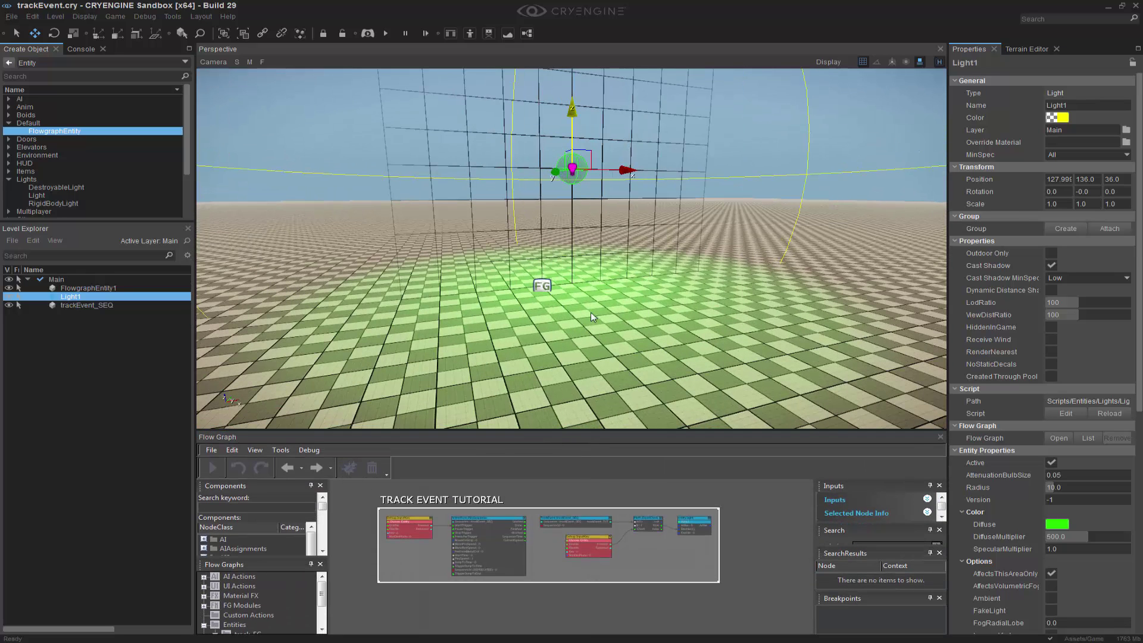
scroll(458, 412, up, 2)
Frame the green light in the Perspective viewport and switch to game mode to test the flow graph
right_drag(674, 340, 675, 330)
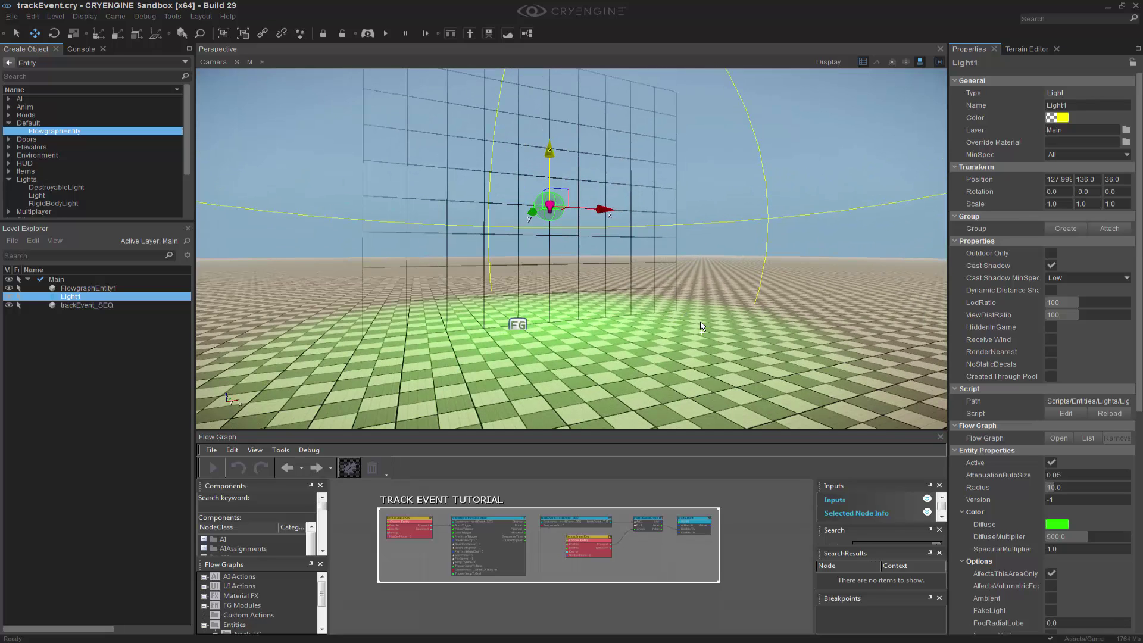
scroll(676, 252, up, 1)
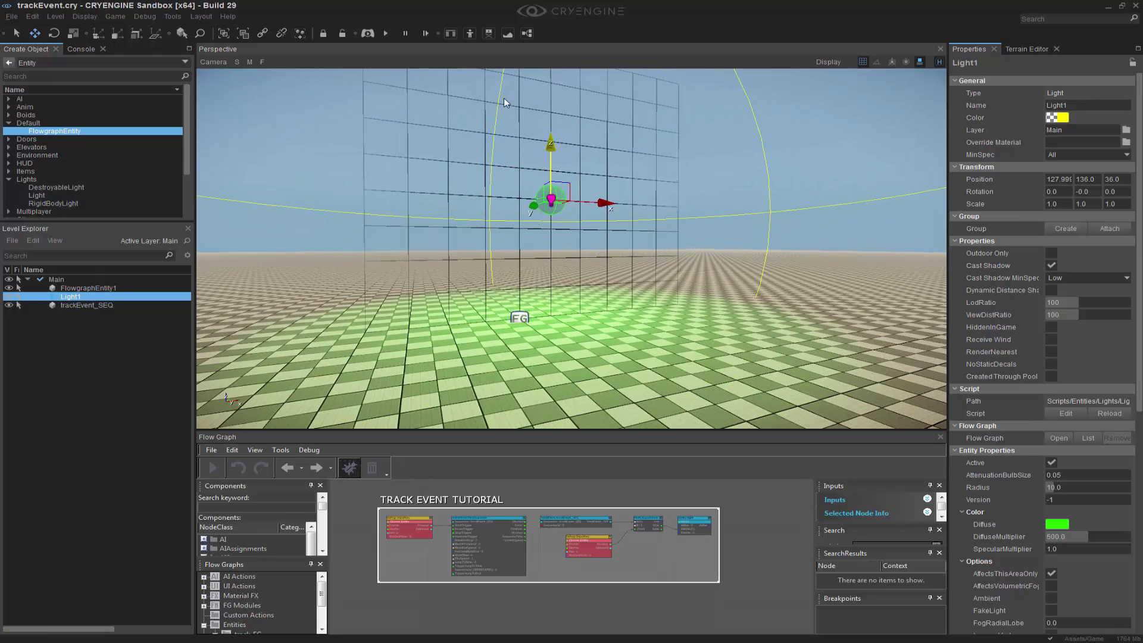
click(385, 35)
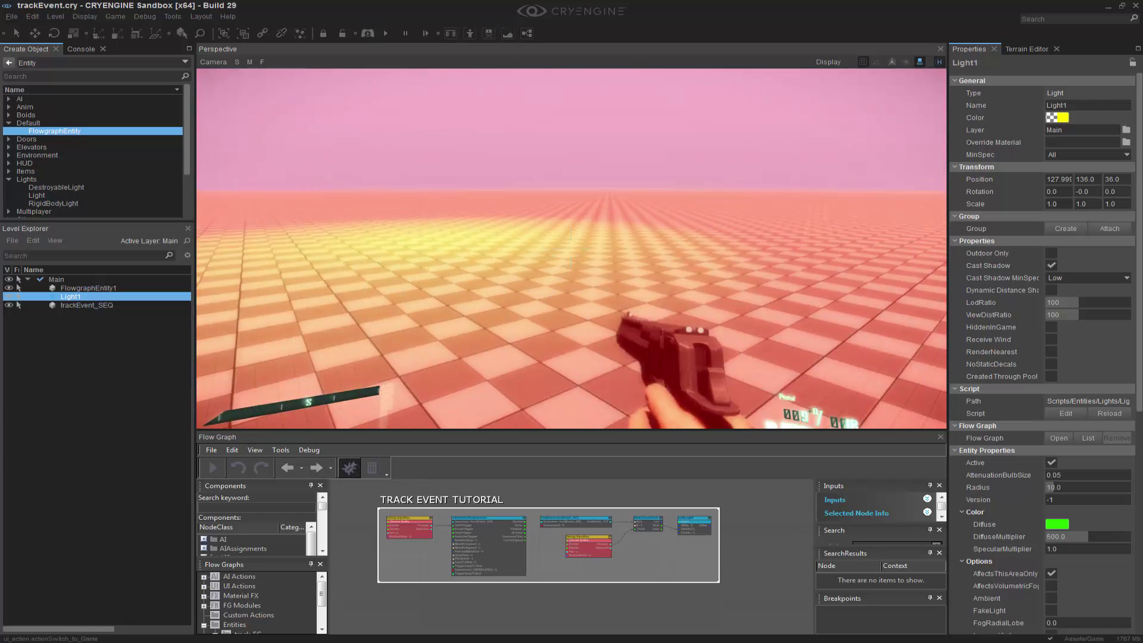